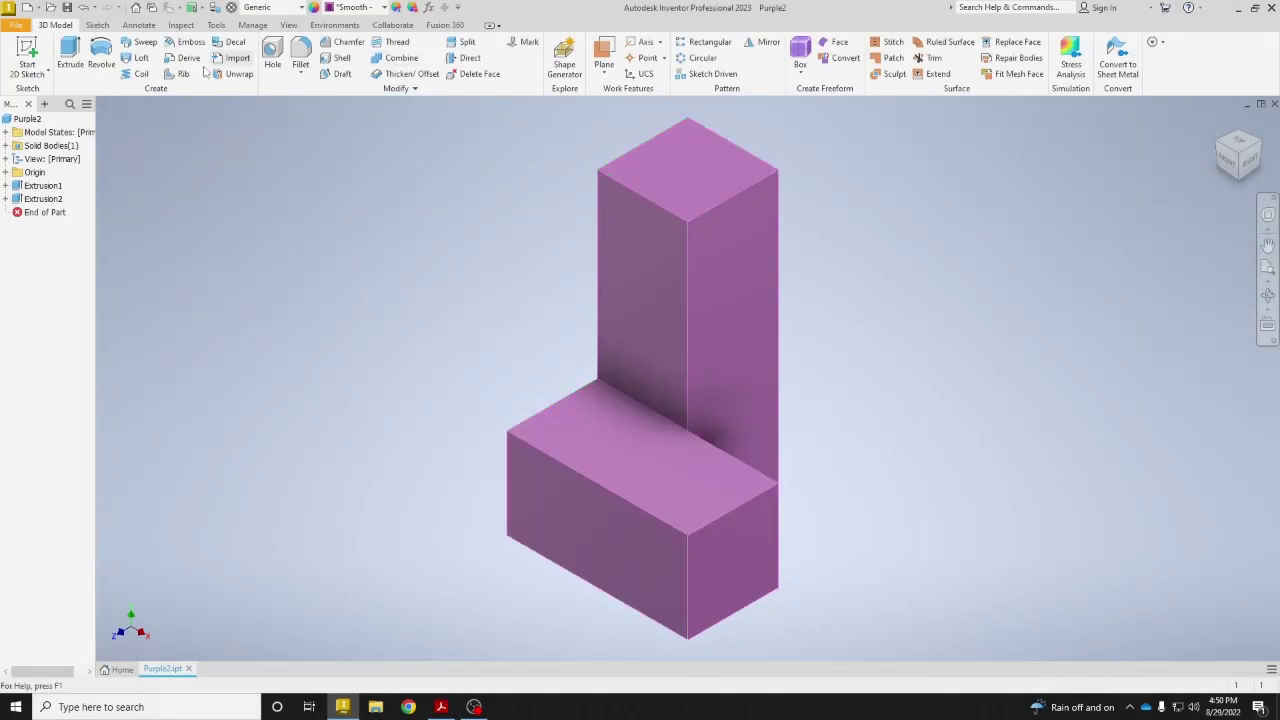
Step: Create a drawing from the LAlv Titleblock.idw template and place the Purple2 front base view in the lower-left area of the sheet
left_click(27, 8)
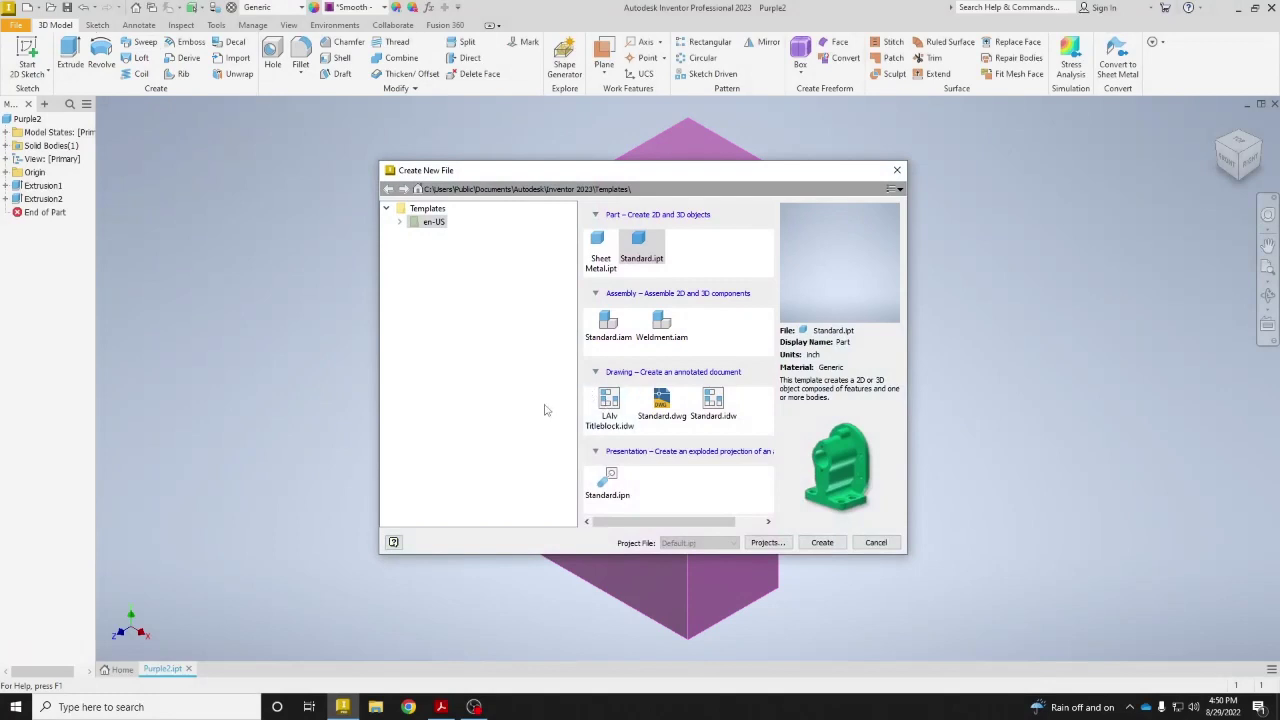
double_click(610, 400)
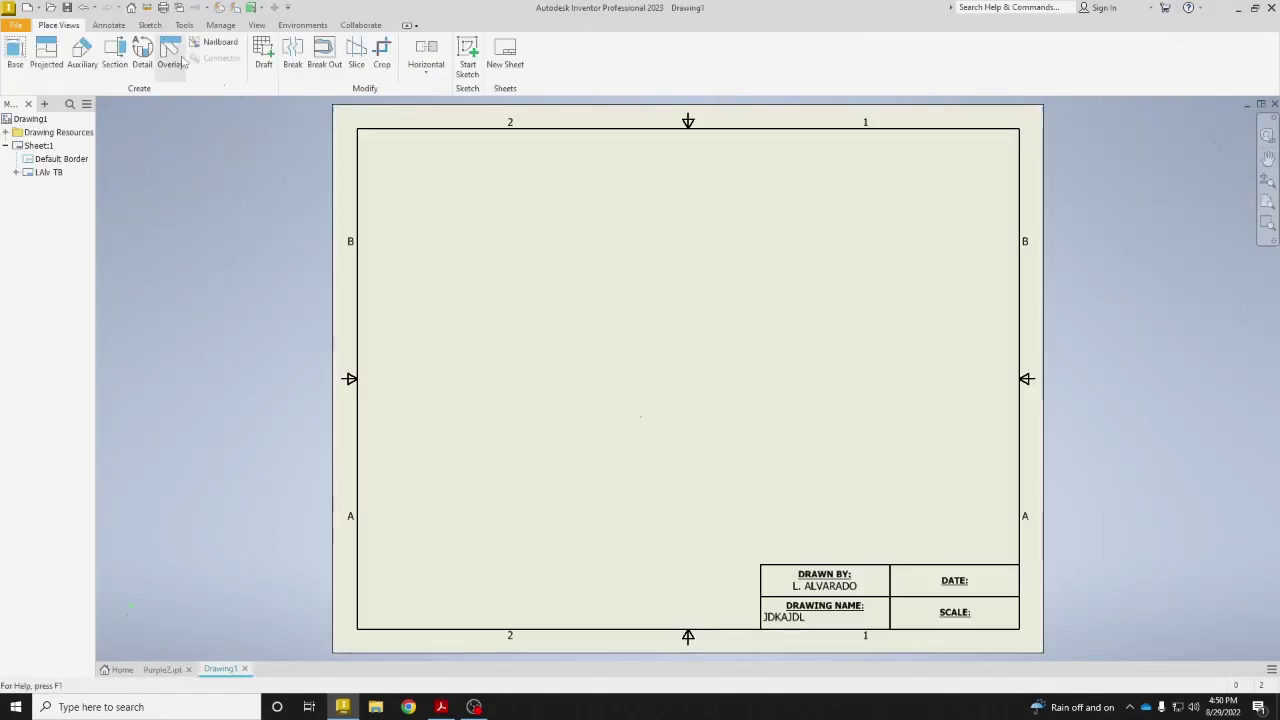
left_click(17, 55)
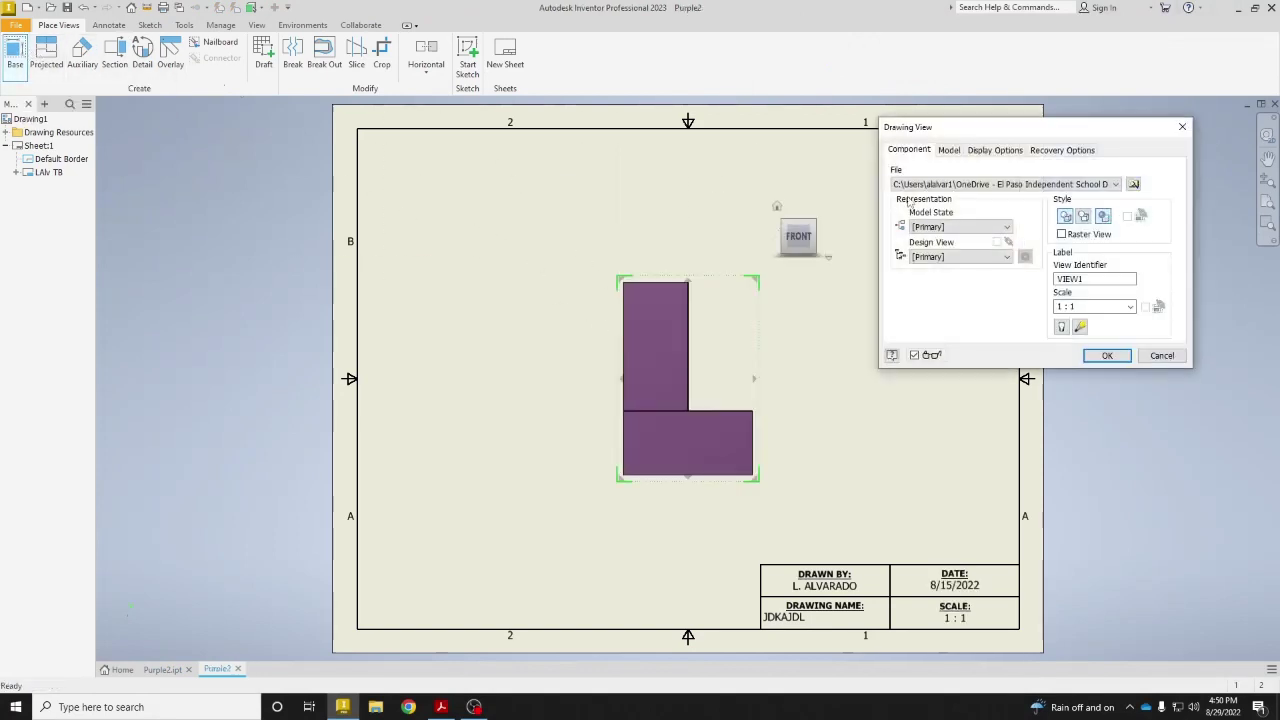
left_click_drag(998, 134, 310, 150)
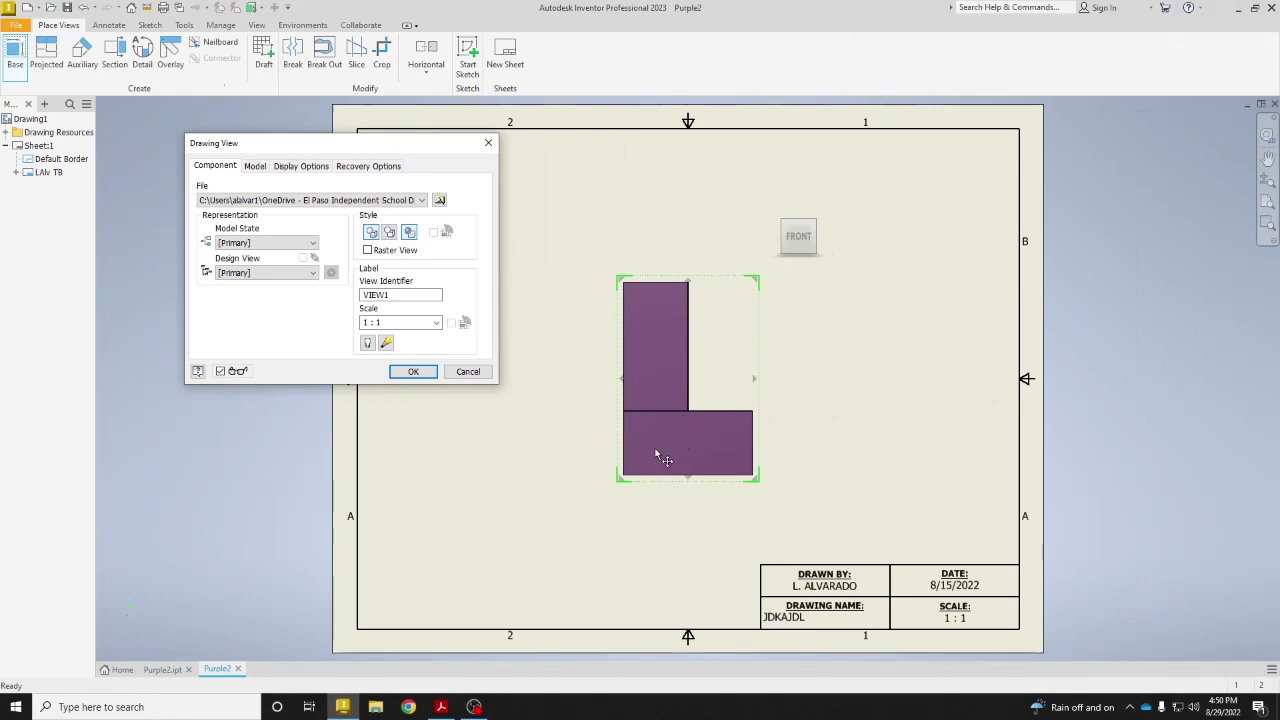
left_click_drag(650, 390, 531, 445)
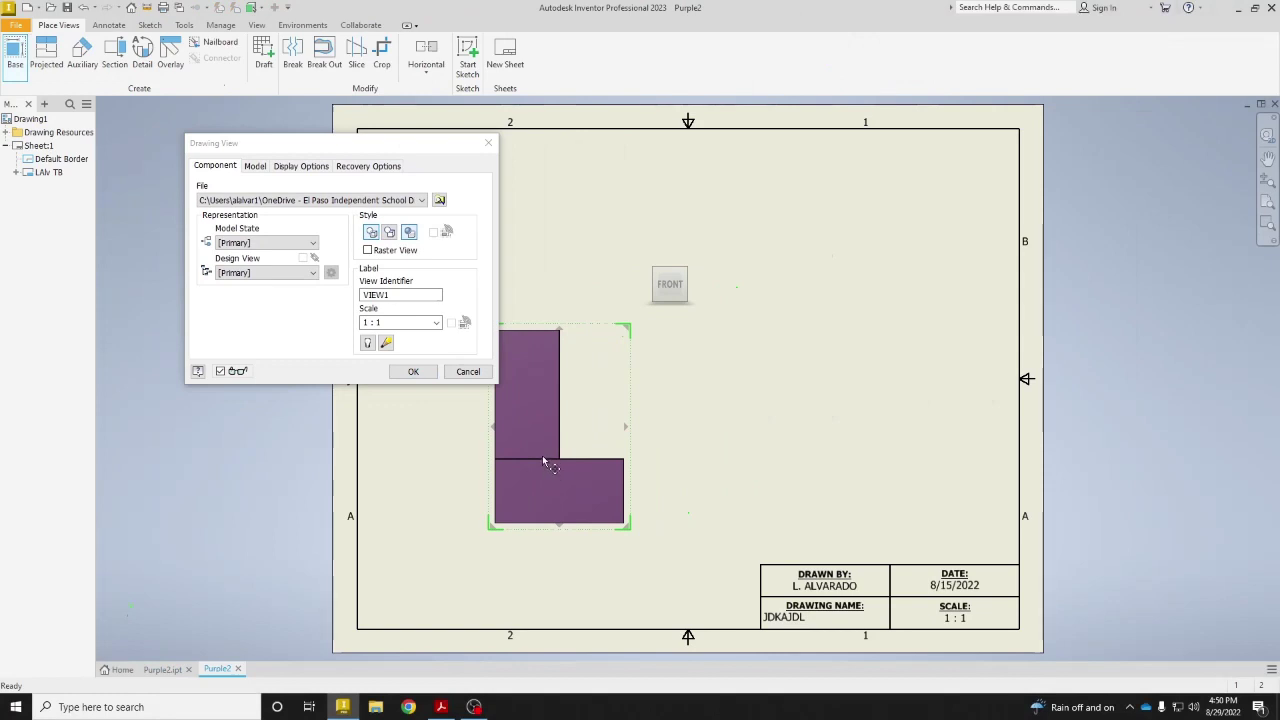
Step: Project a top view above the front view and a right side view beside it
left_click(556, 214)
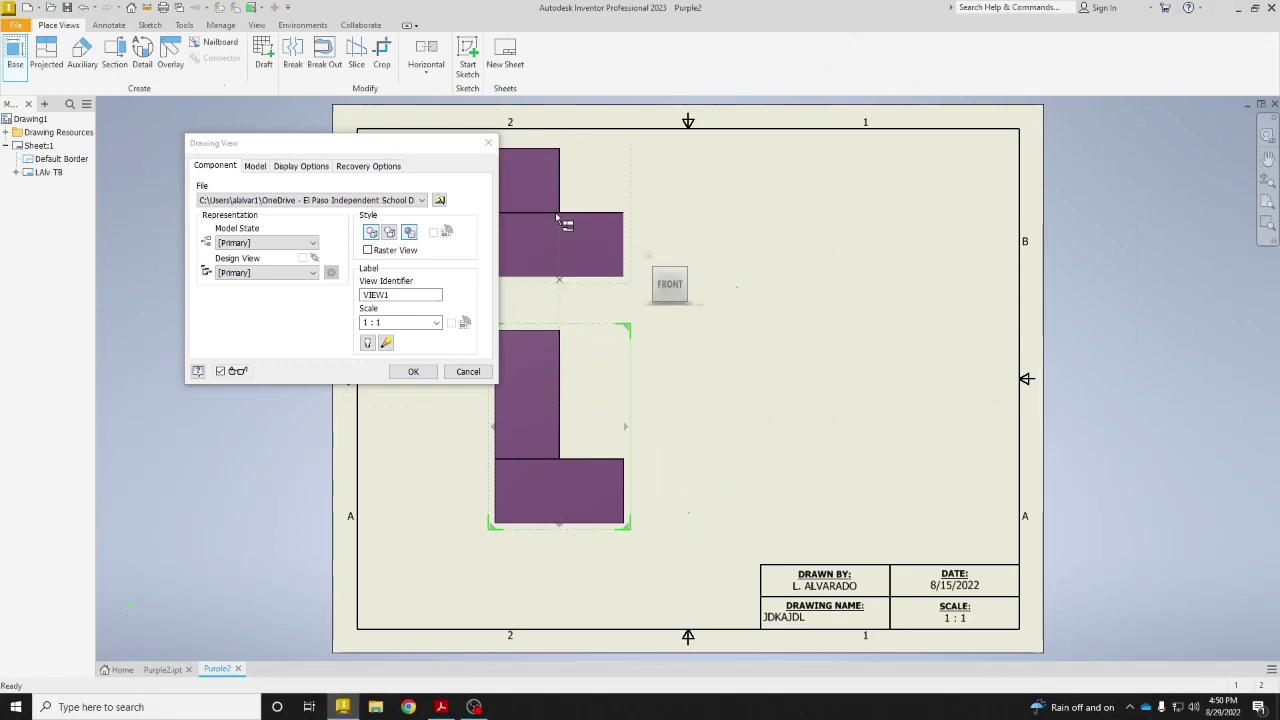
left_click(787, 420)
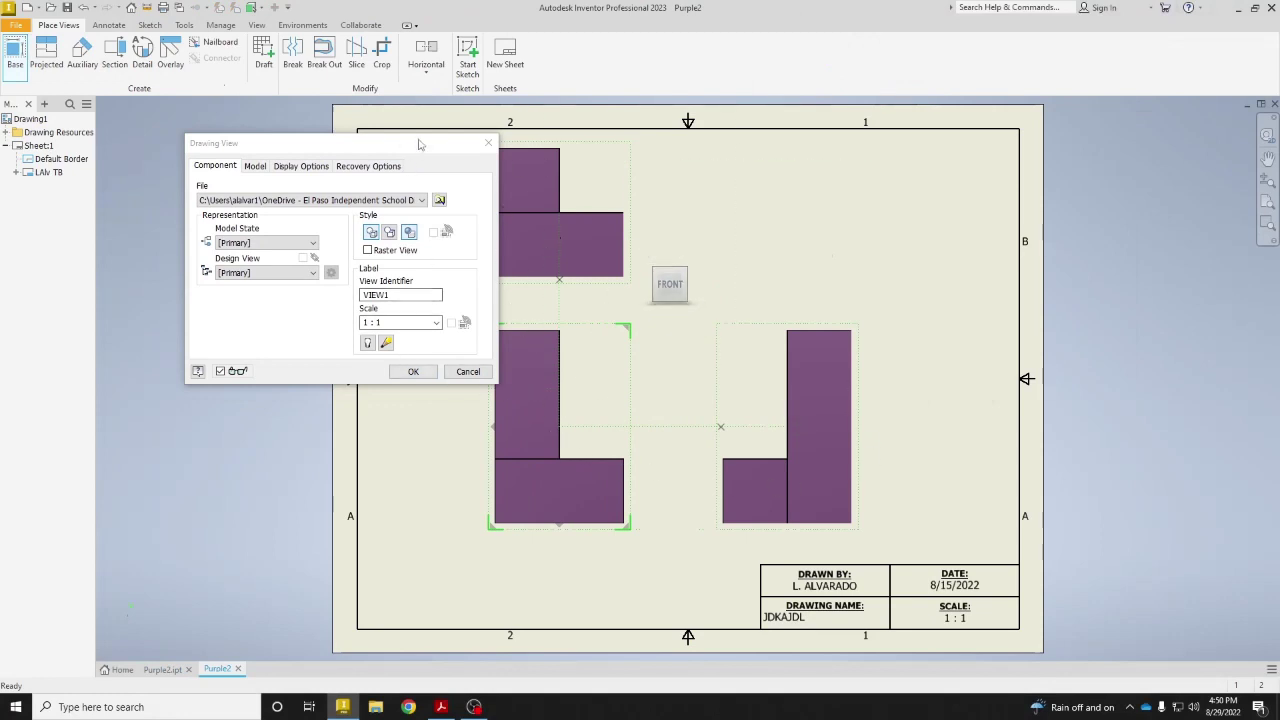
left_click_drag(420, 143, 343, 136)
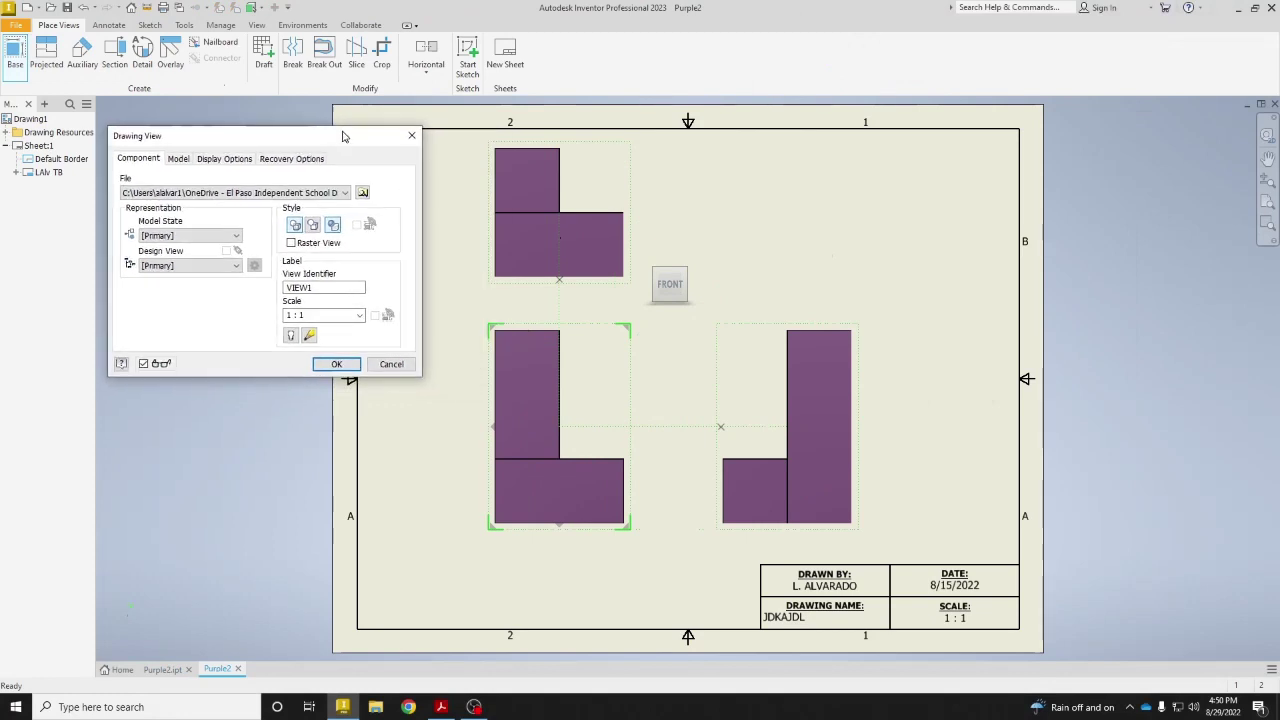
Step: Try view scales of 1/2, 1/4, 2:1 and 3:1, and return the scale to 1:1
left_click(359, 316)
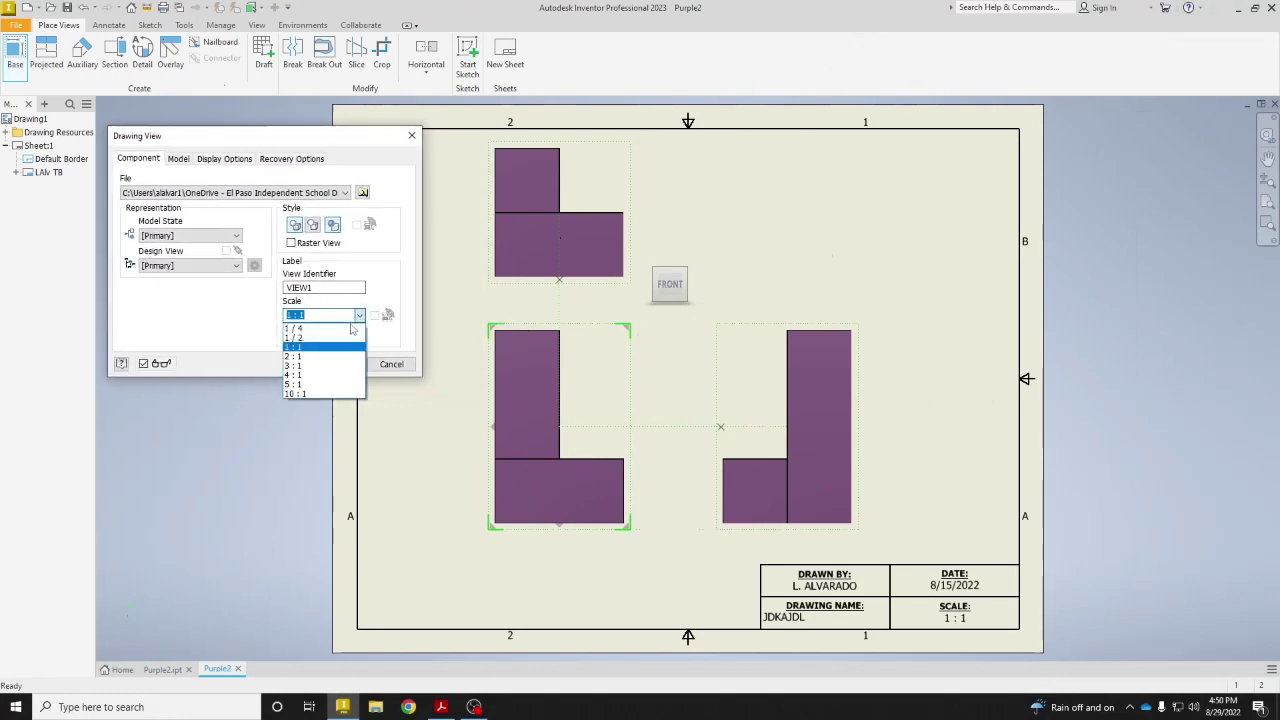
left_click(345, 340)
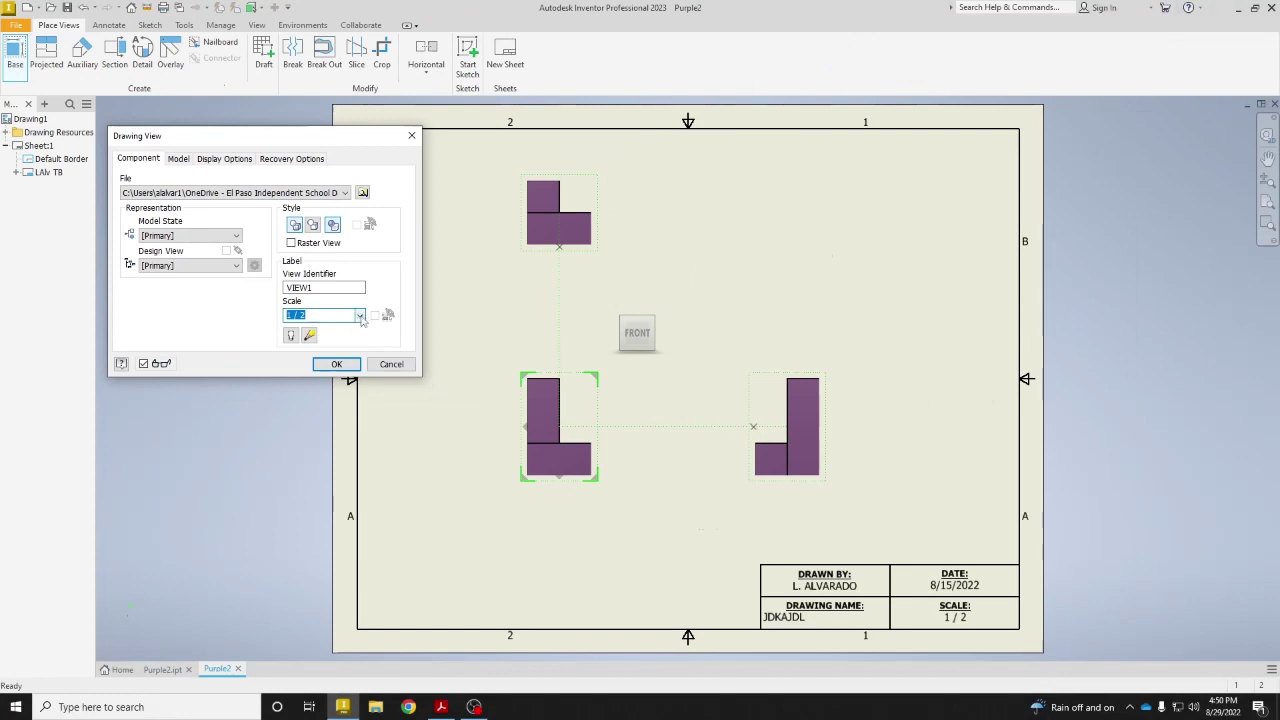
left_click(359, 316)
left_click(347, 337)
left_click(359, 316)
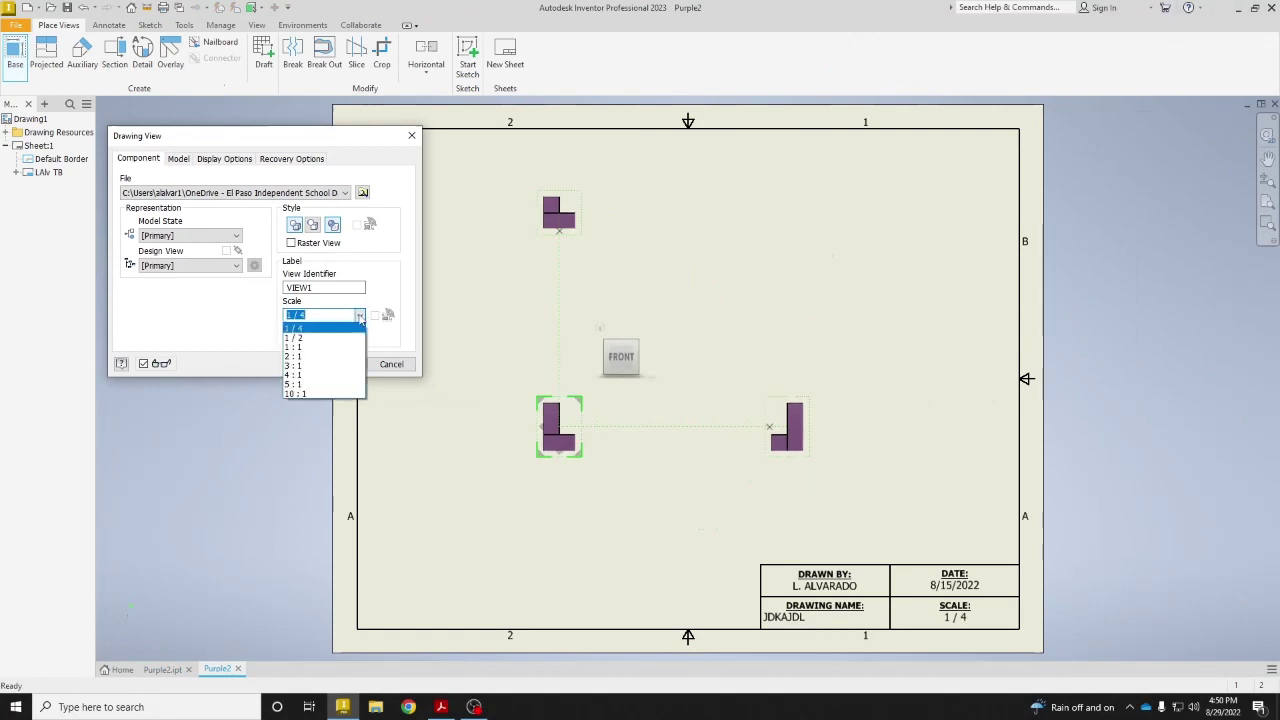
left_click(349, 357)
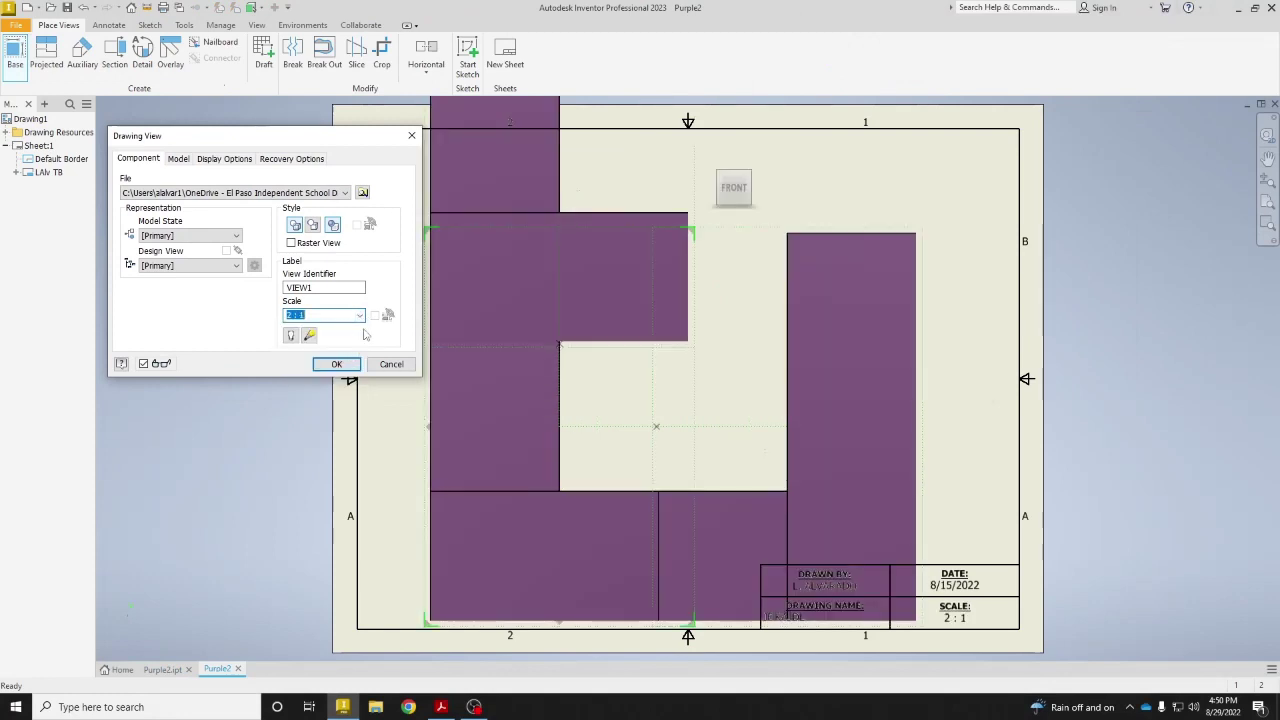
left_click(359, 316)
left_click(355, 366)
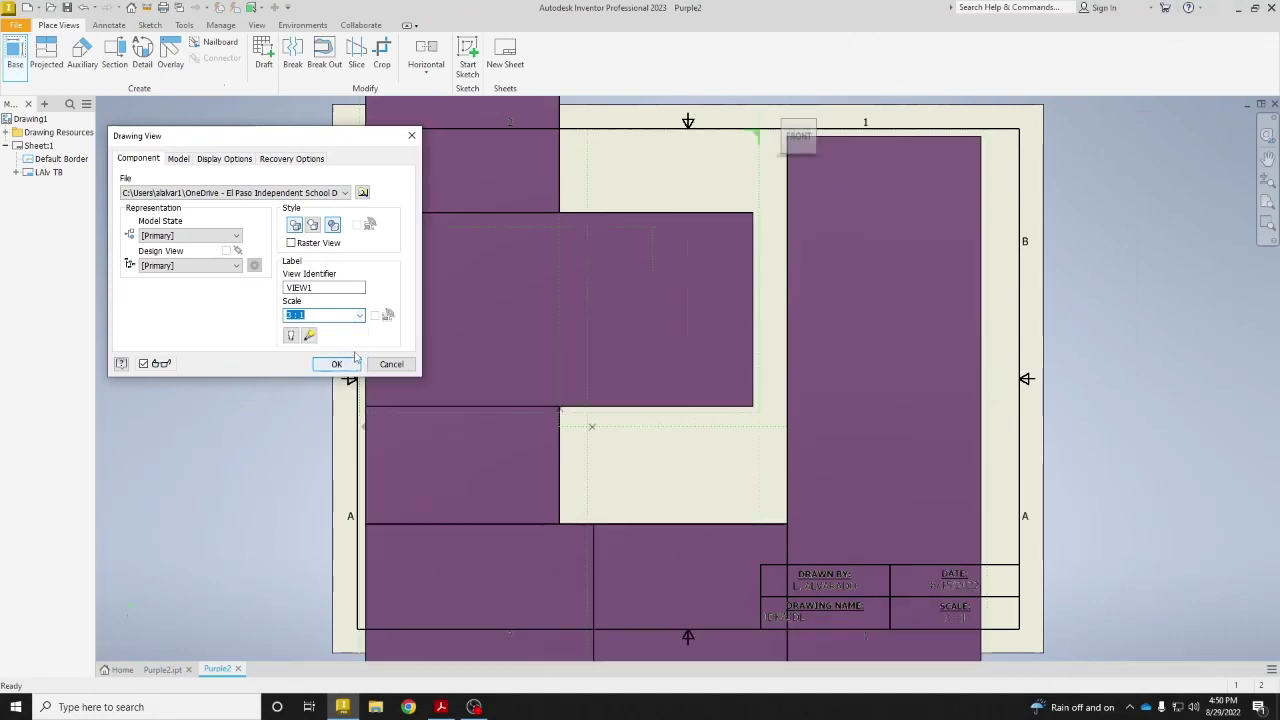
left_click(359, 316)
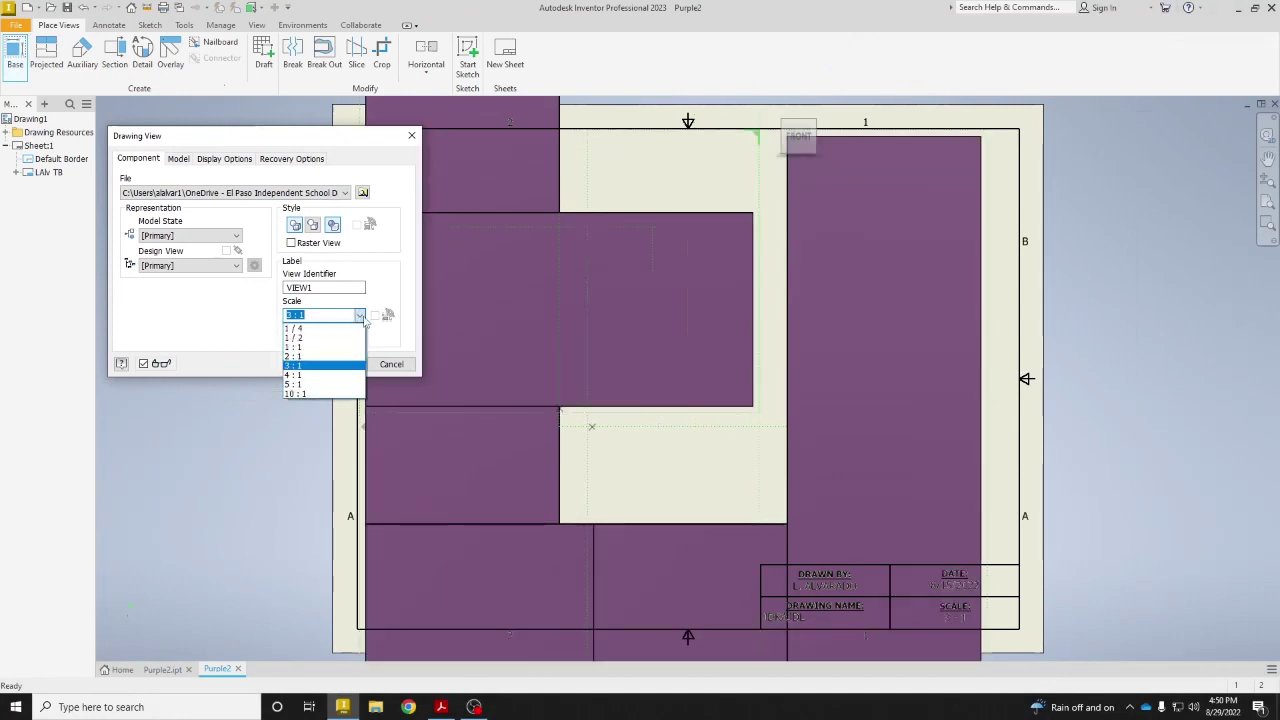
left_click(330, 347)
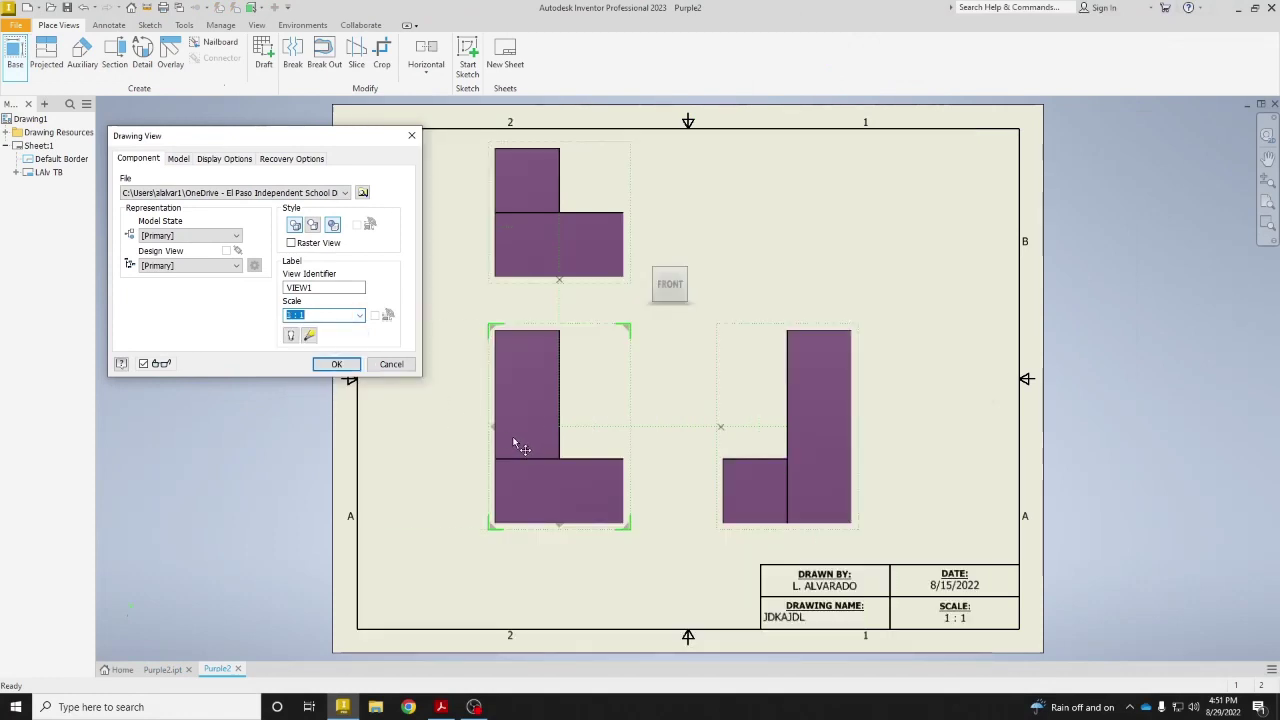
Step: Turn off the shaded style and finish placing the three views
left_click(334, 226)
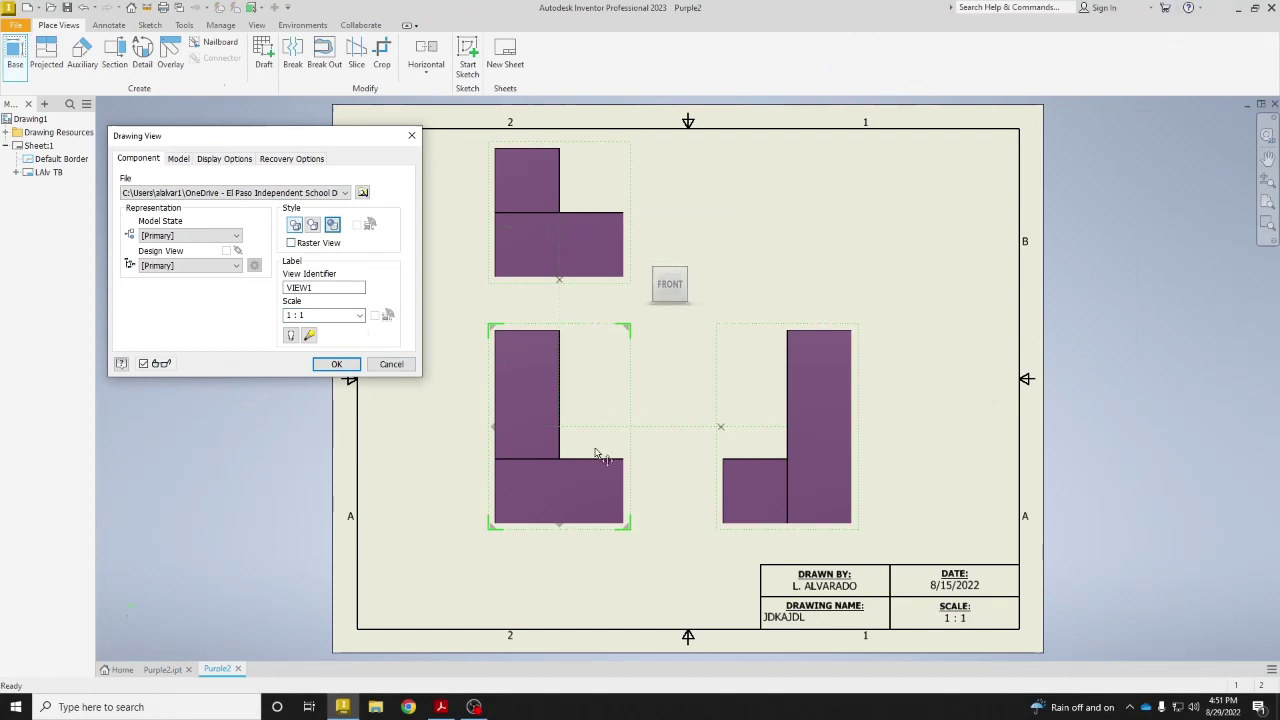
left_click(337, 364)
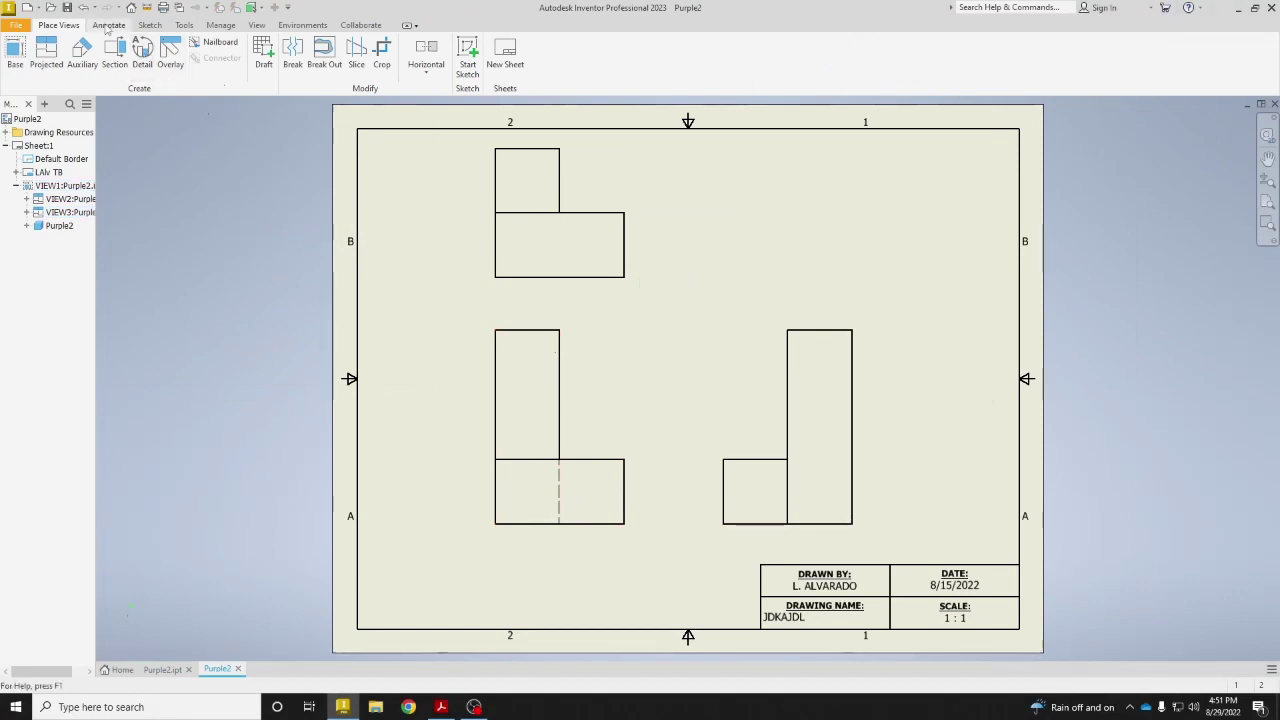
Step: Dimension the front view's overall height on its left side and its overall width below it
left_click(108, 25)
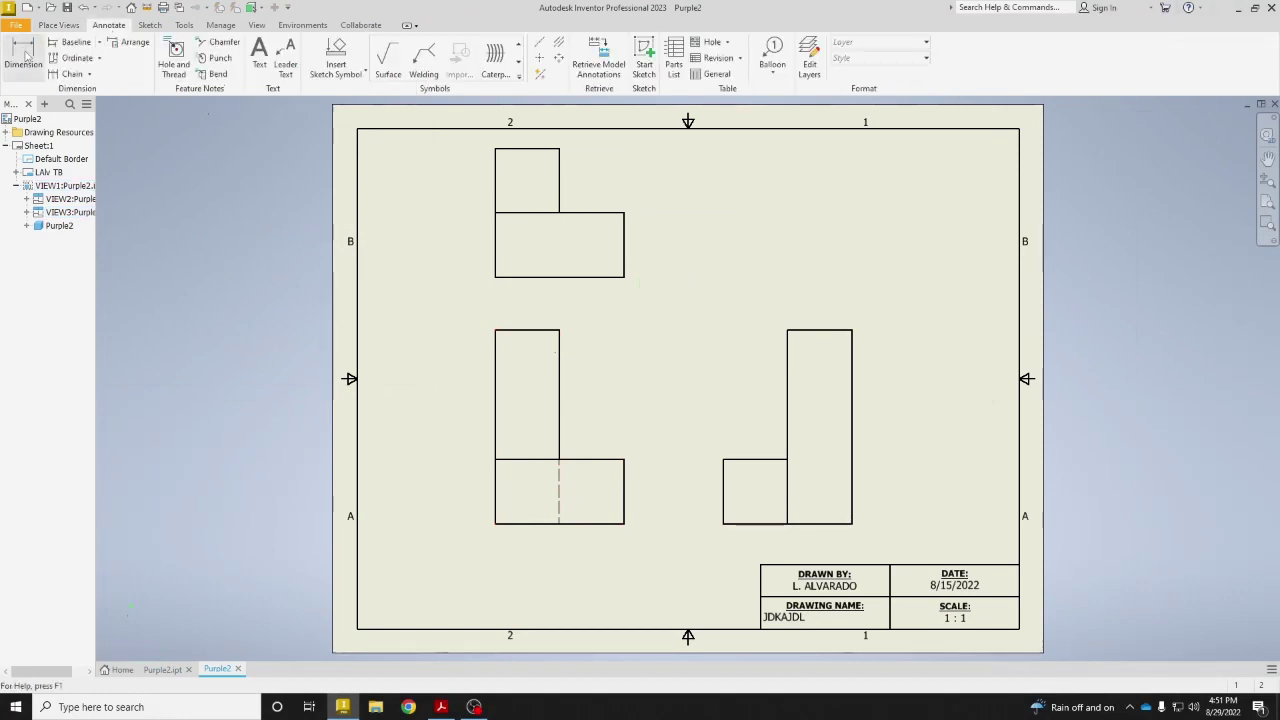
left_click(26, 56)
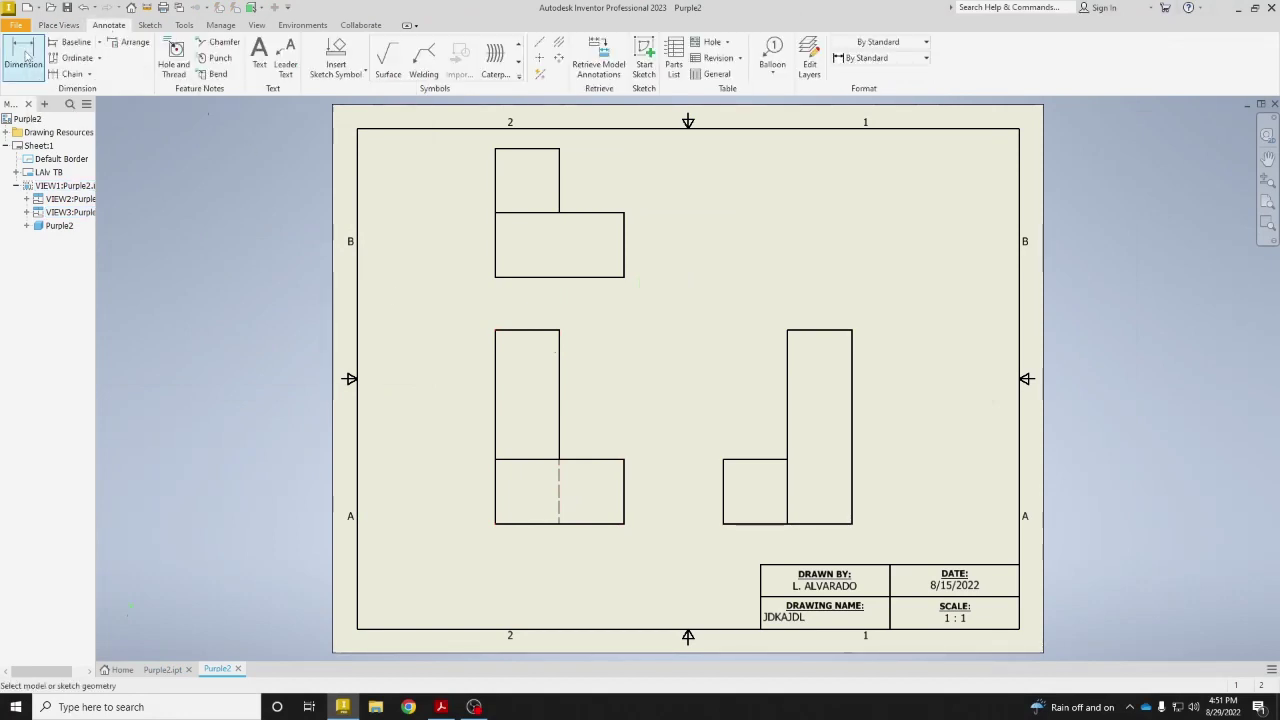
left_click(511, 335)
left_click(523, 523)
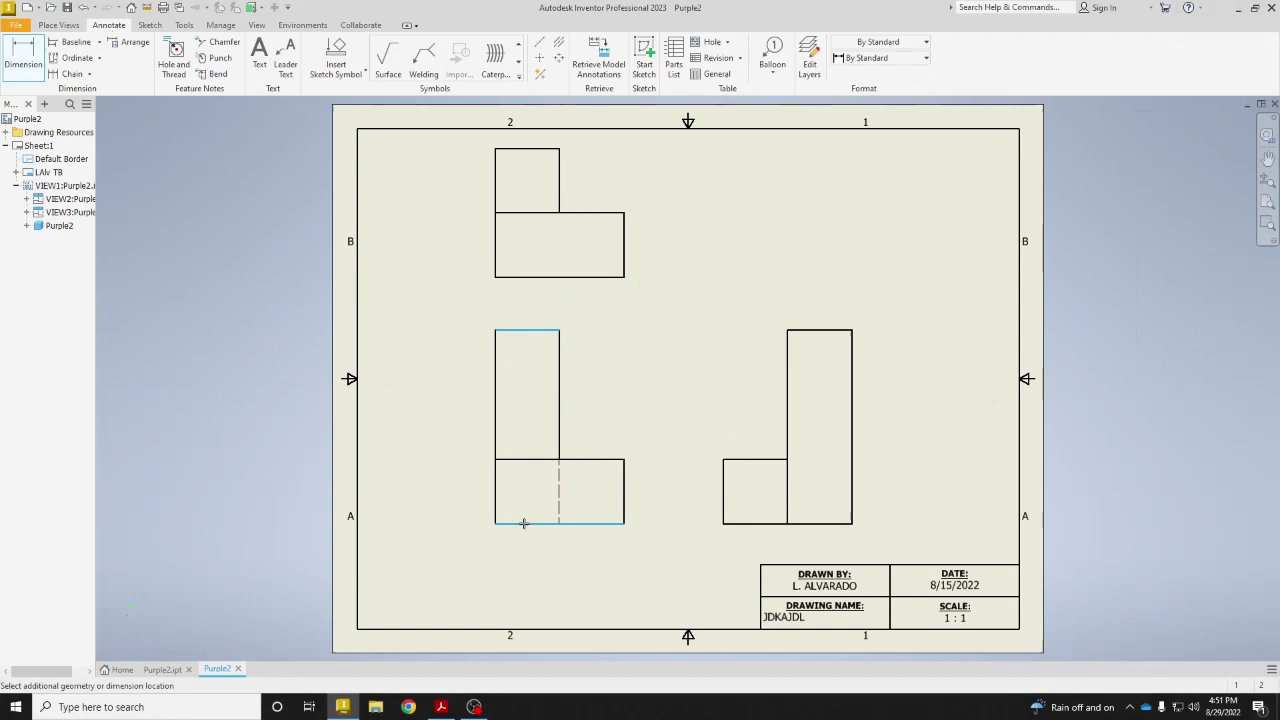
left_click(418, 466)
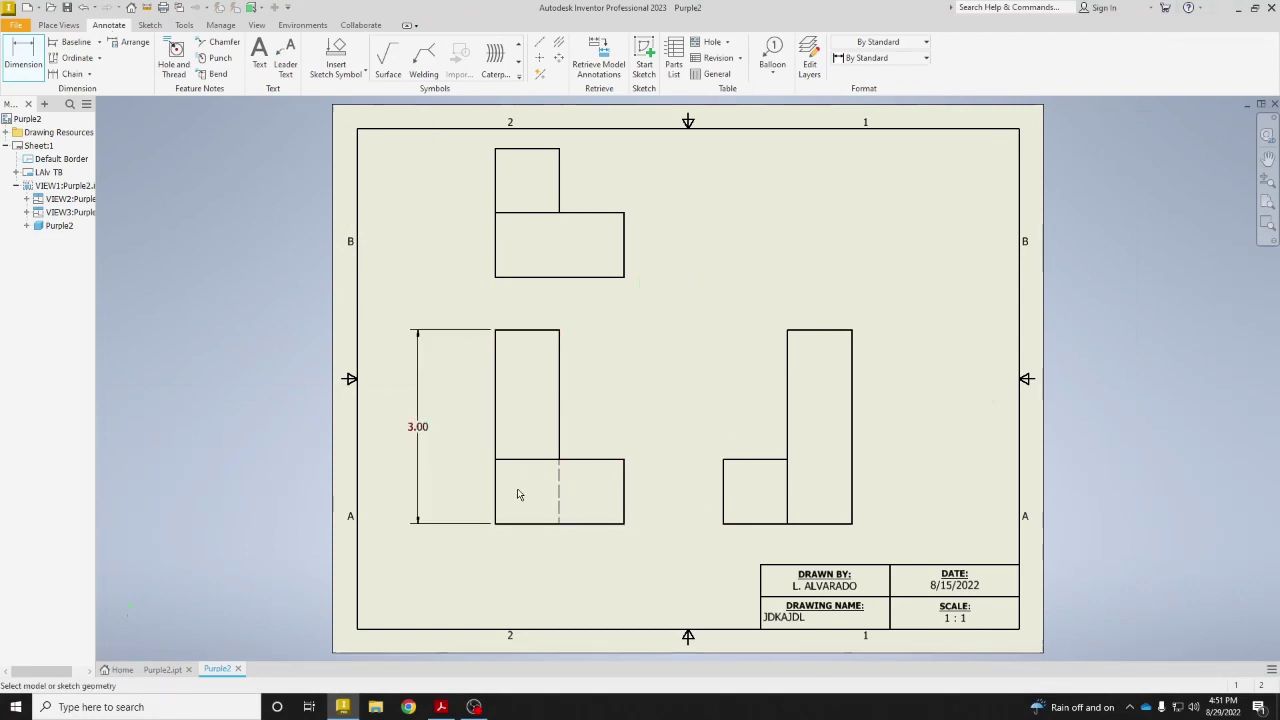
left_click(497, 505)
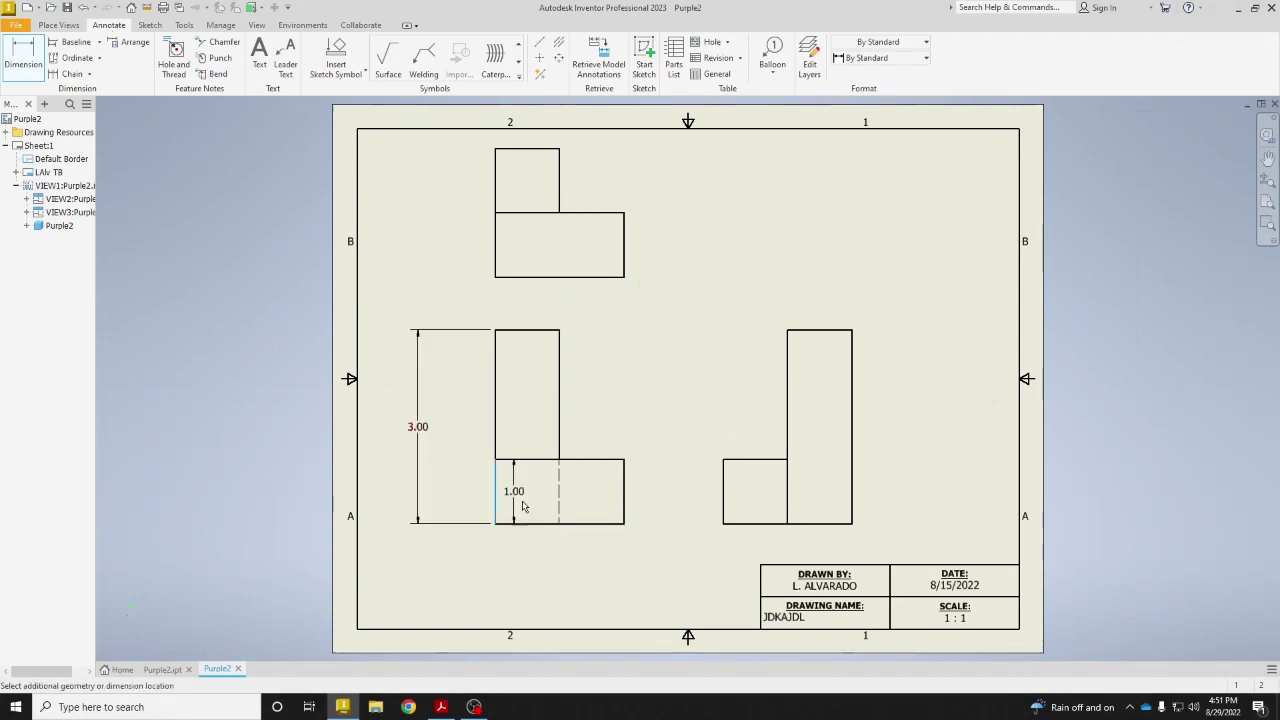
left_click(624, 508)
left_click(594, 561)
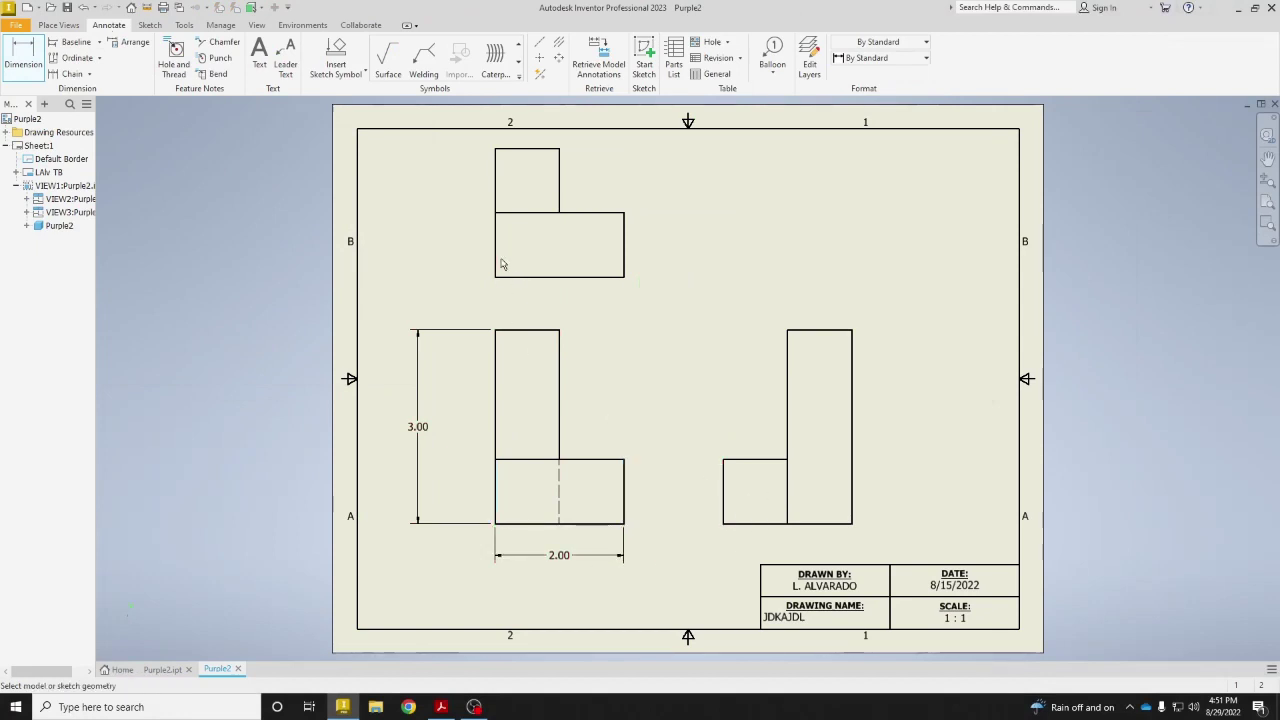
Step: Dimension the right side view's overall width, placing the dimension below the view
left_click(724, 508)
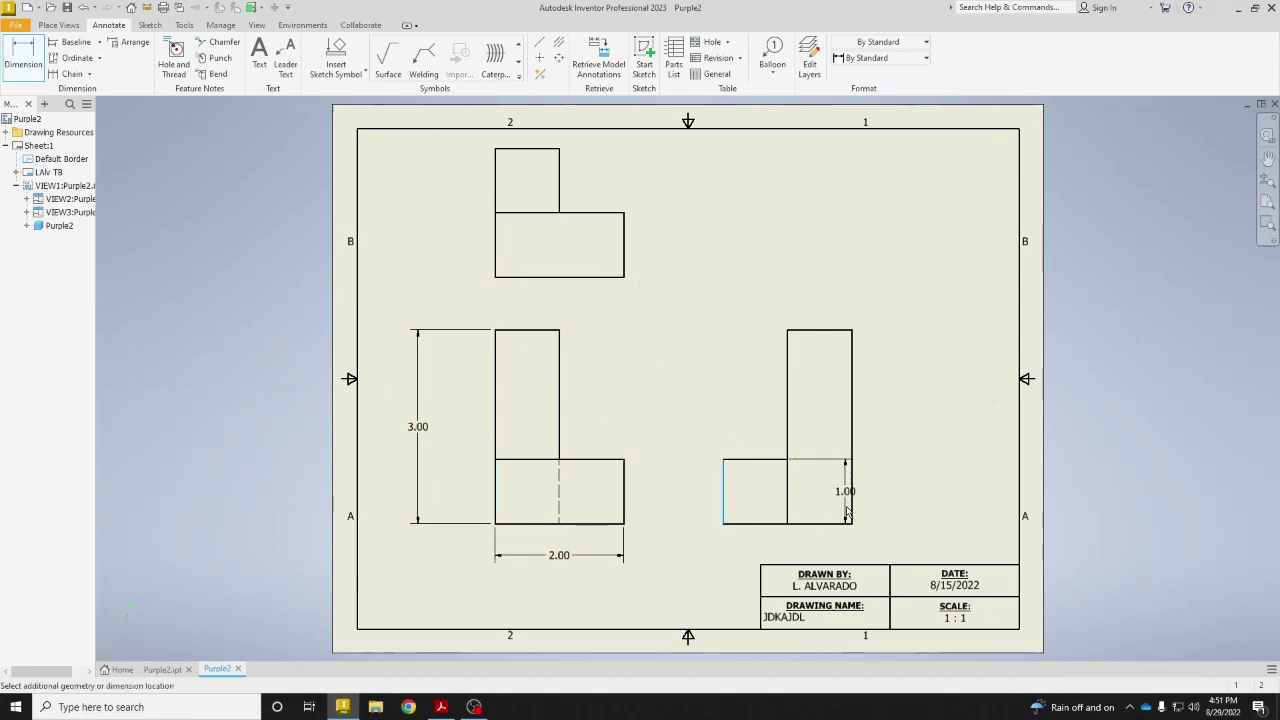
left_click(852, 512)
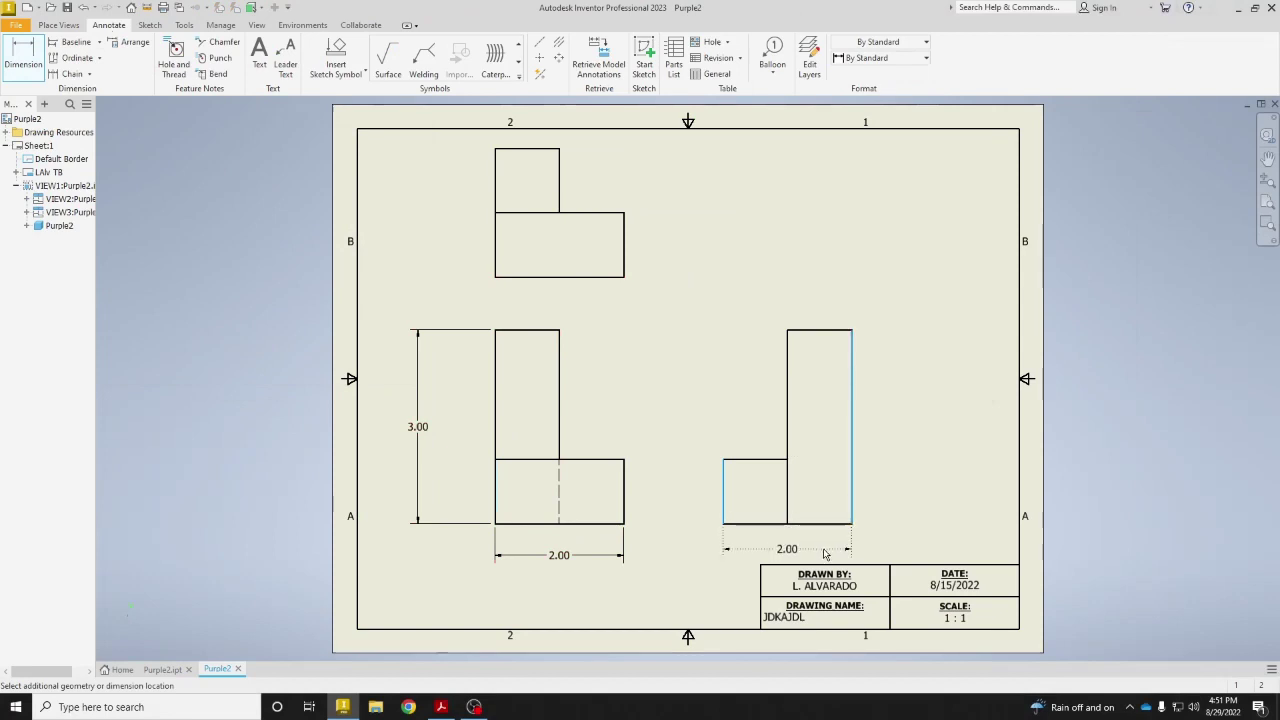
left_click(828, 549)
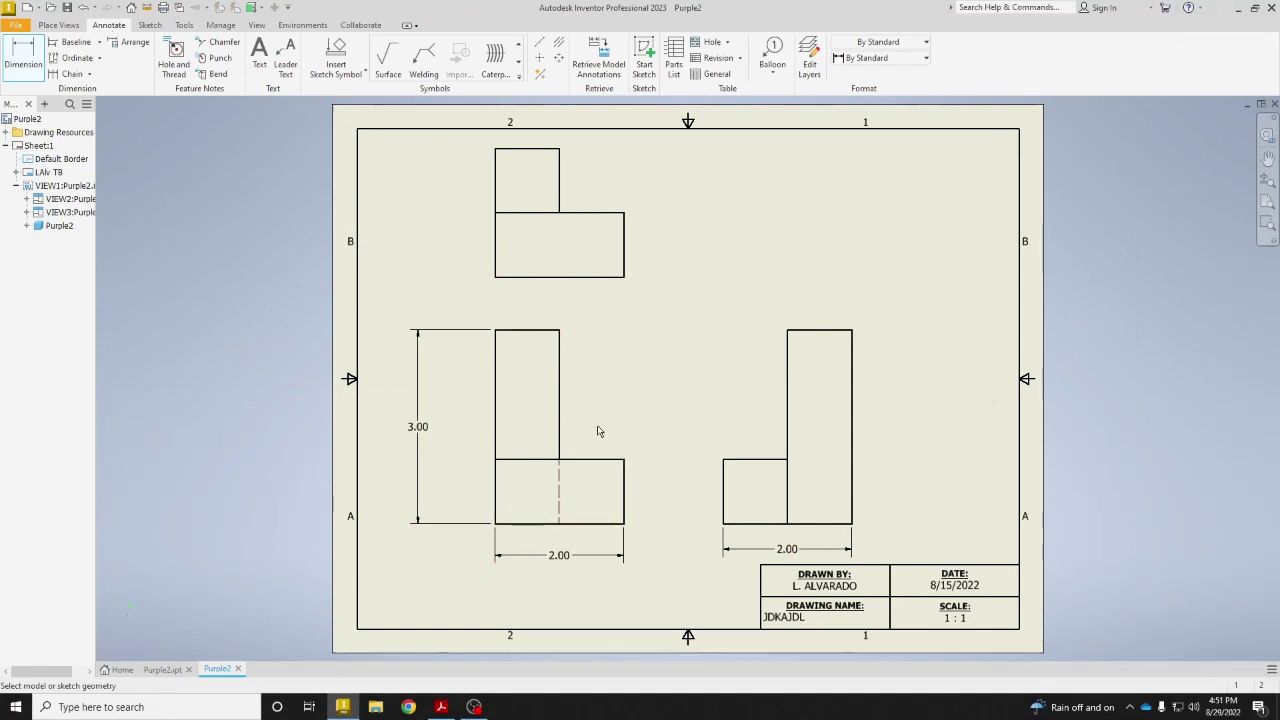
Step: Dimension the depth of the top view's wide block on its right and the height of the side view's low block on its left
left_click(600, 213)
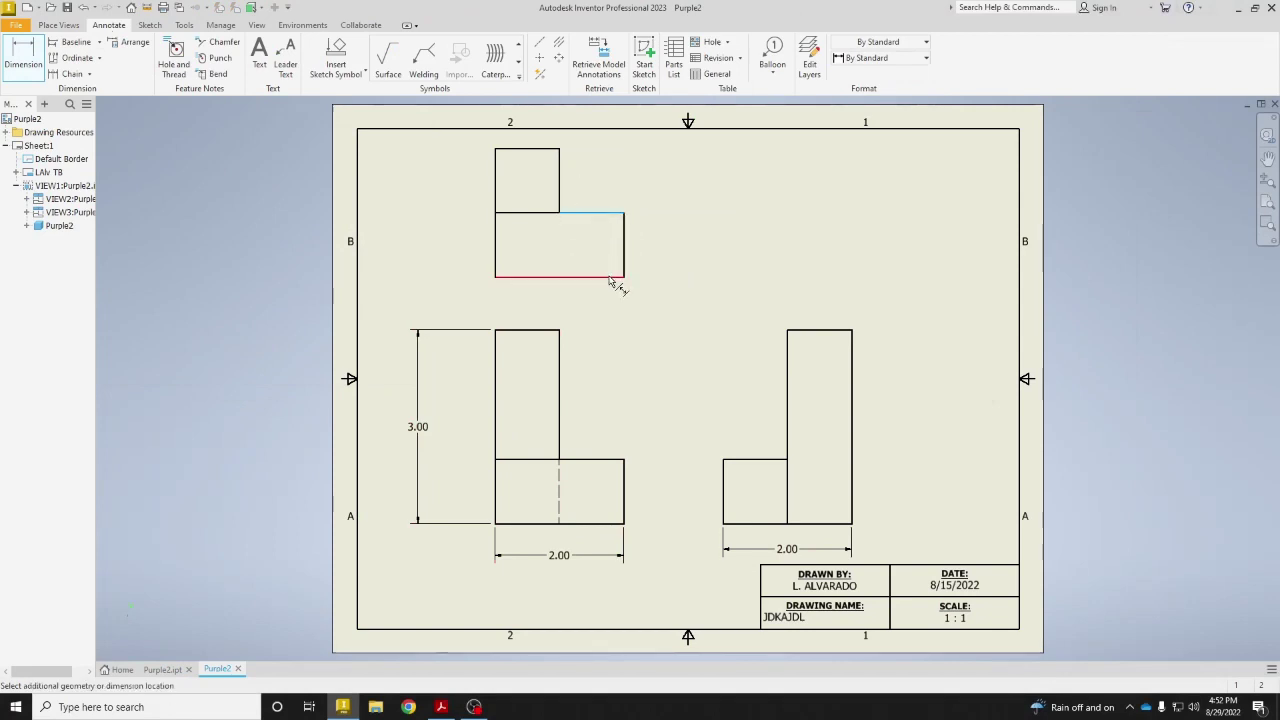
left_click(609, 277)
left_click(663, 258)
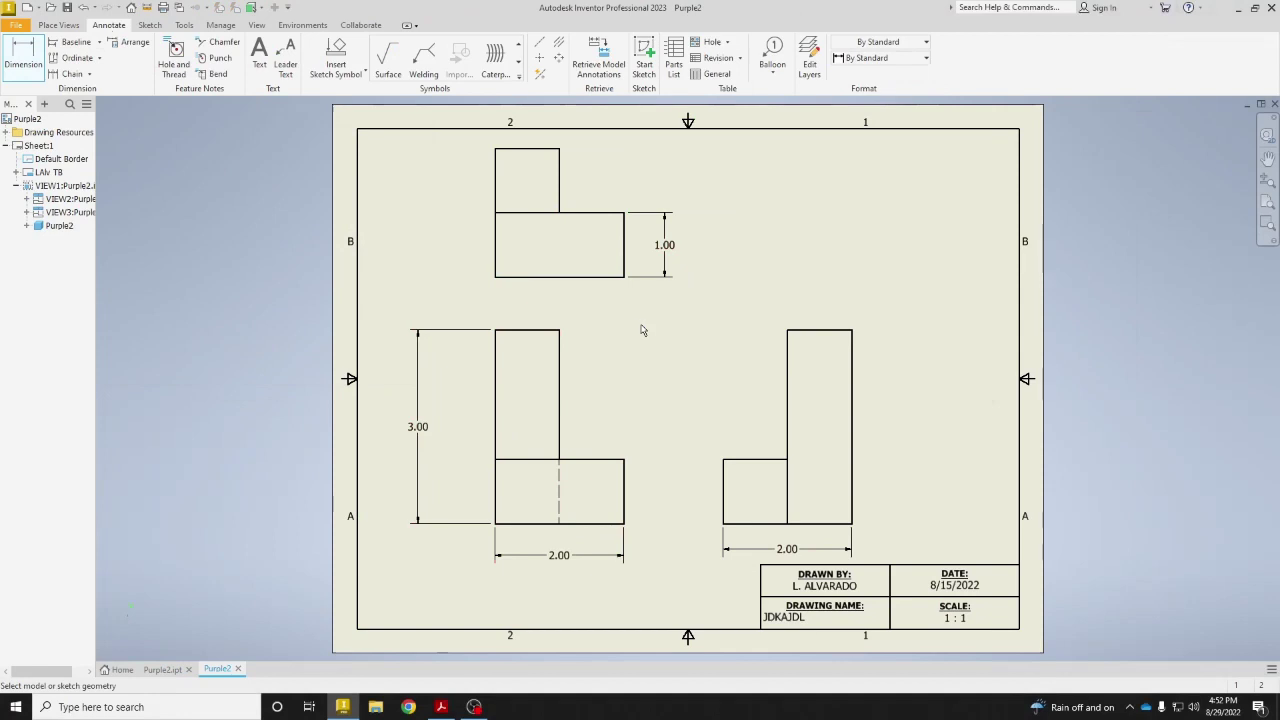
left_click(725, 510)
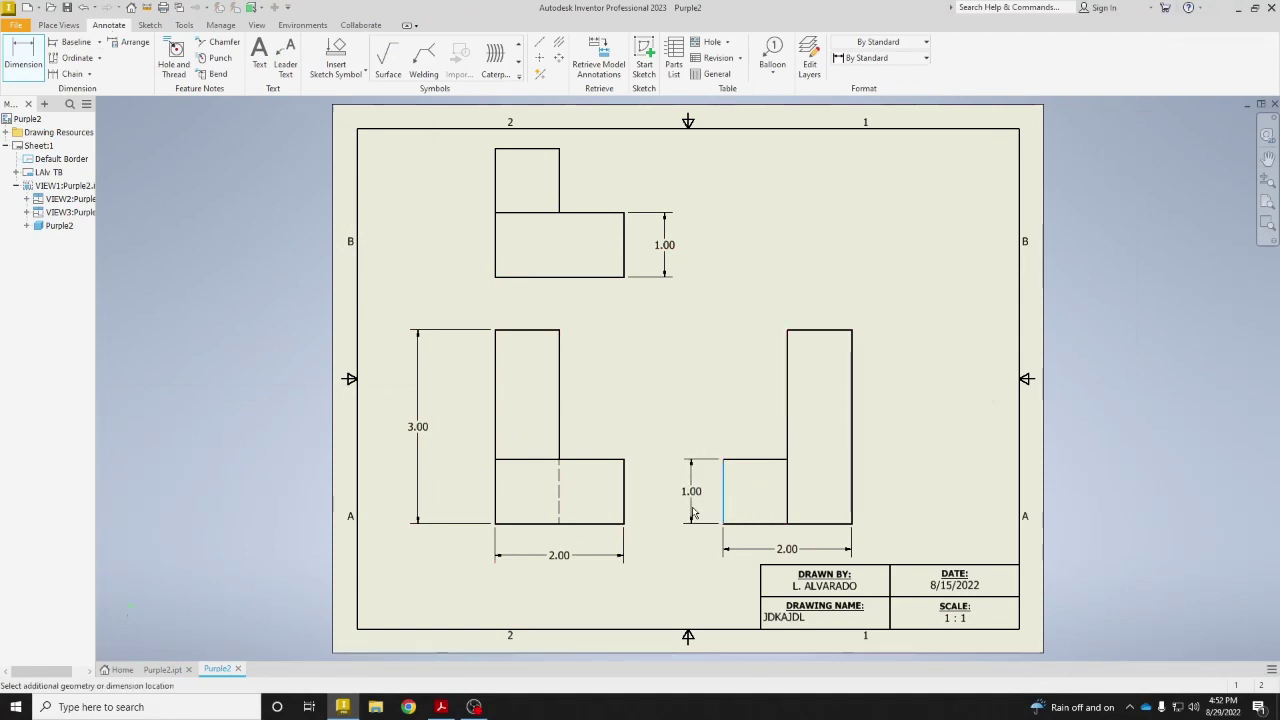
left_click(697, 513)
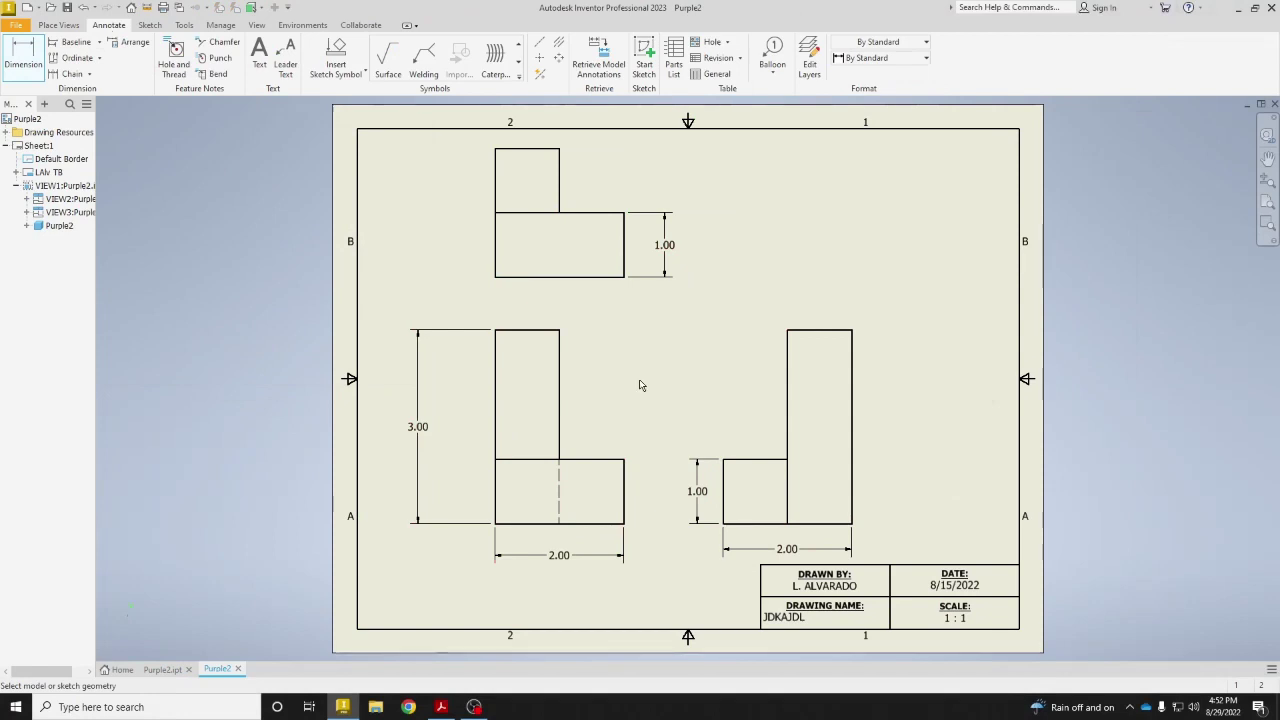
Step: Dimension the top view's overall depth on its left side and finish dimensioning
left_click(515, 277)
left_click(503, 149)
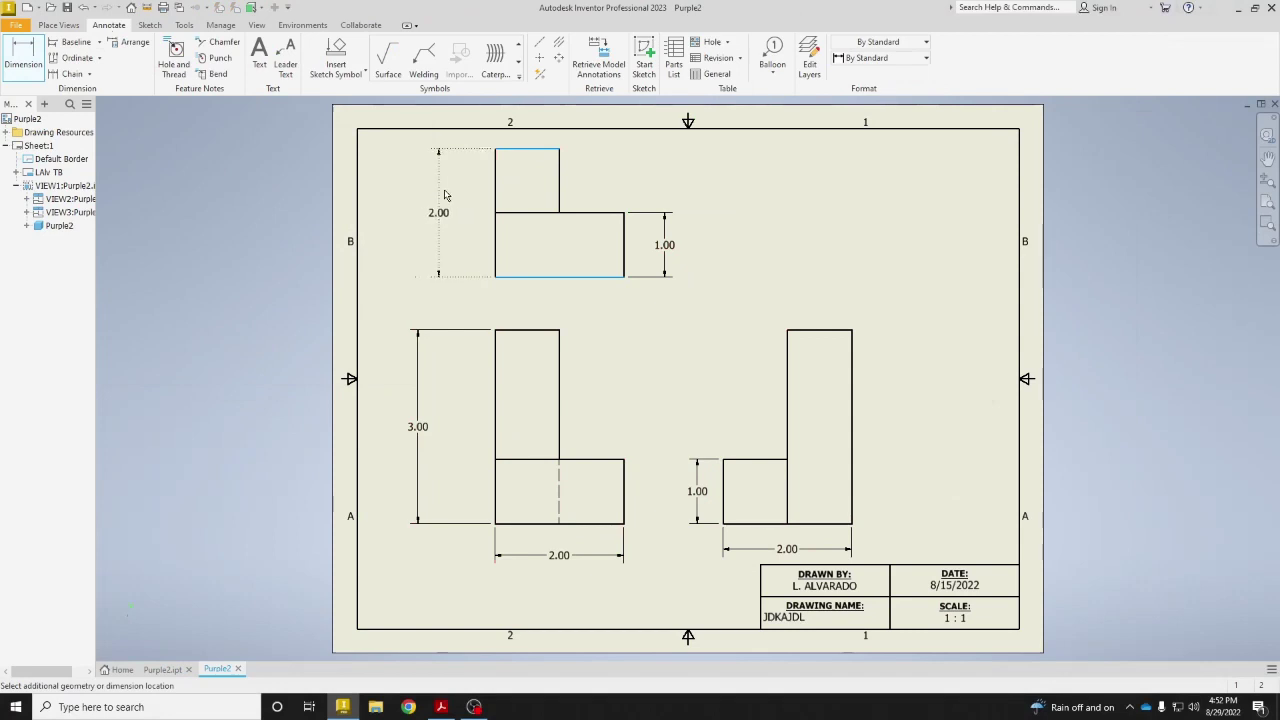
left_click(445, 195)
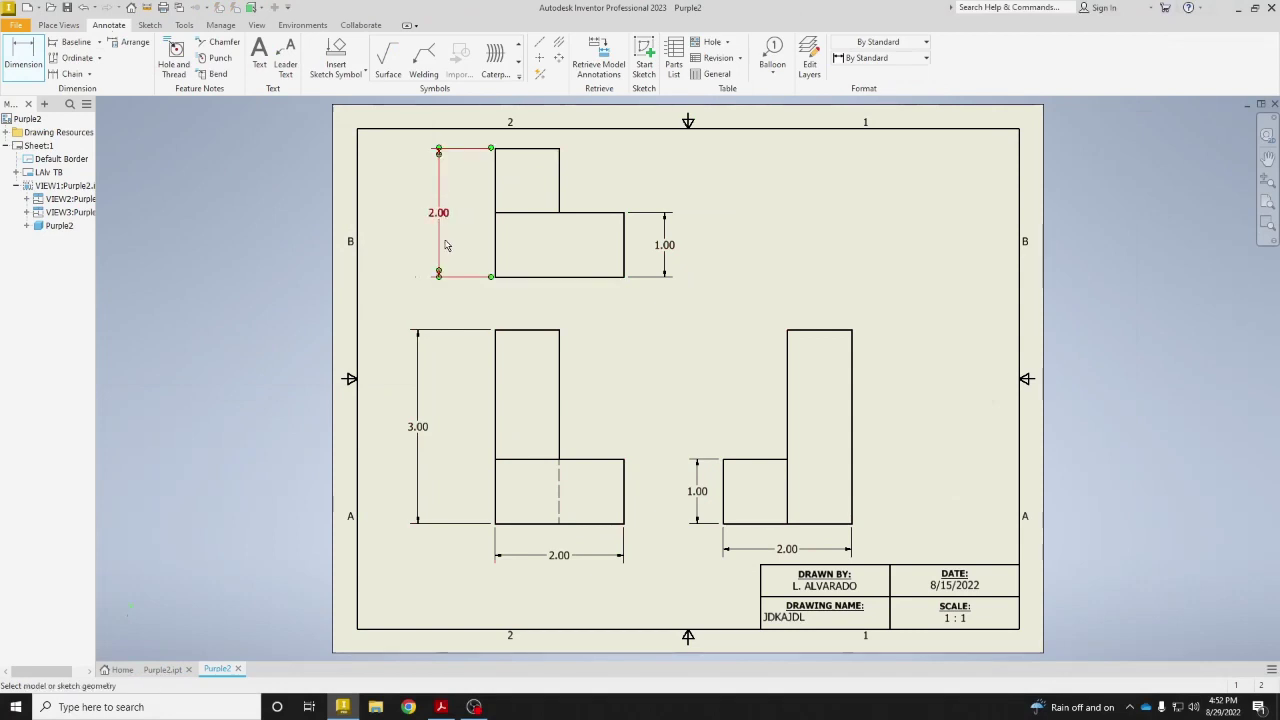
right_click(463, 403)
left_click(502, 403)
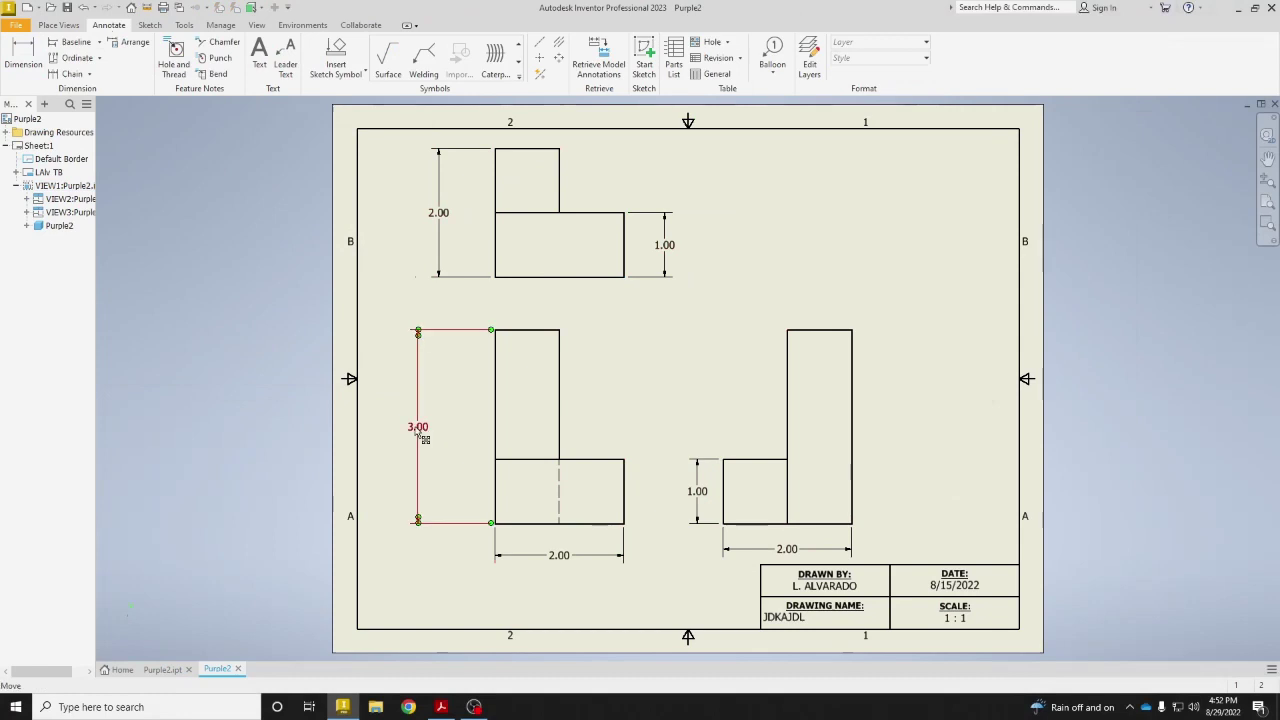
Step: Align the front view's height dimension with the top view's depth dimension, and its width dimension with the side view's width dimension
left_click_drag(420, 430, 450, 436)
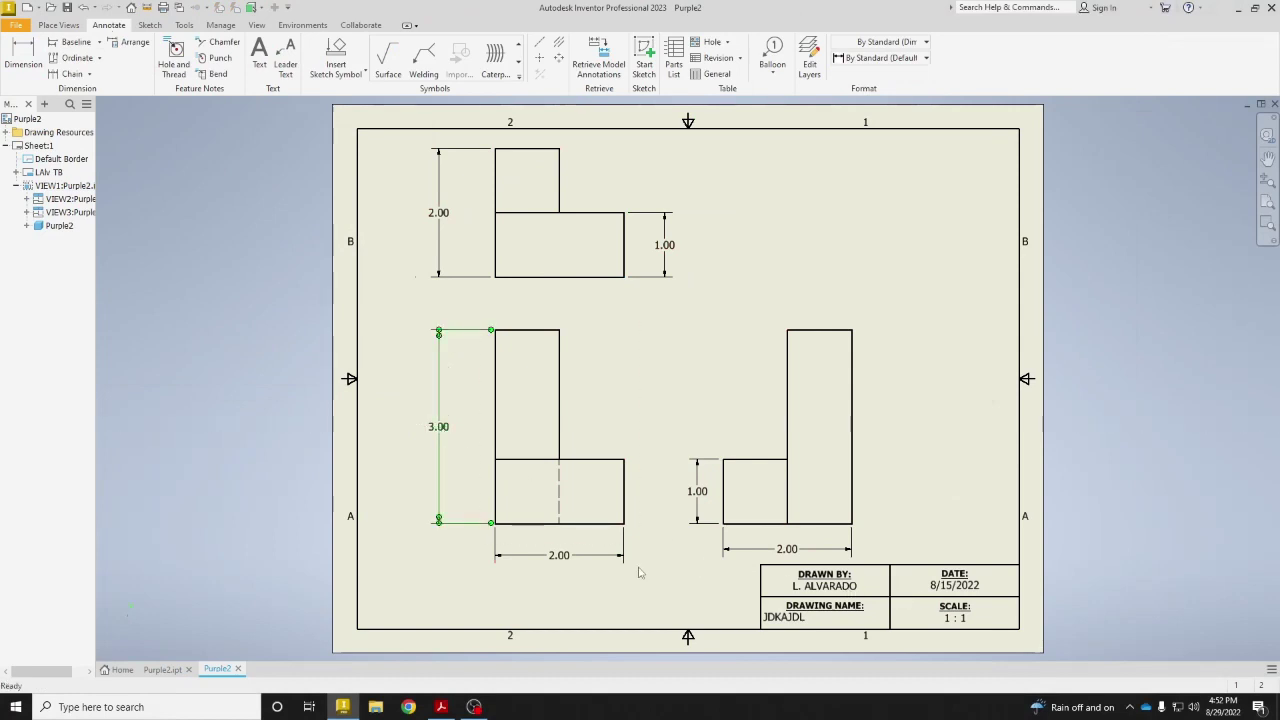
left_click_drag(571, 561, 566, 561)
left_click(925, 488)
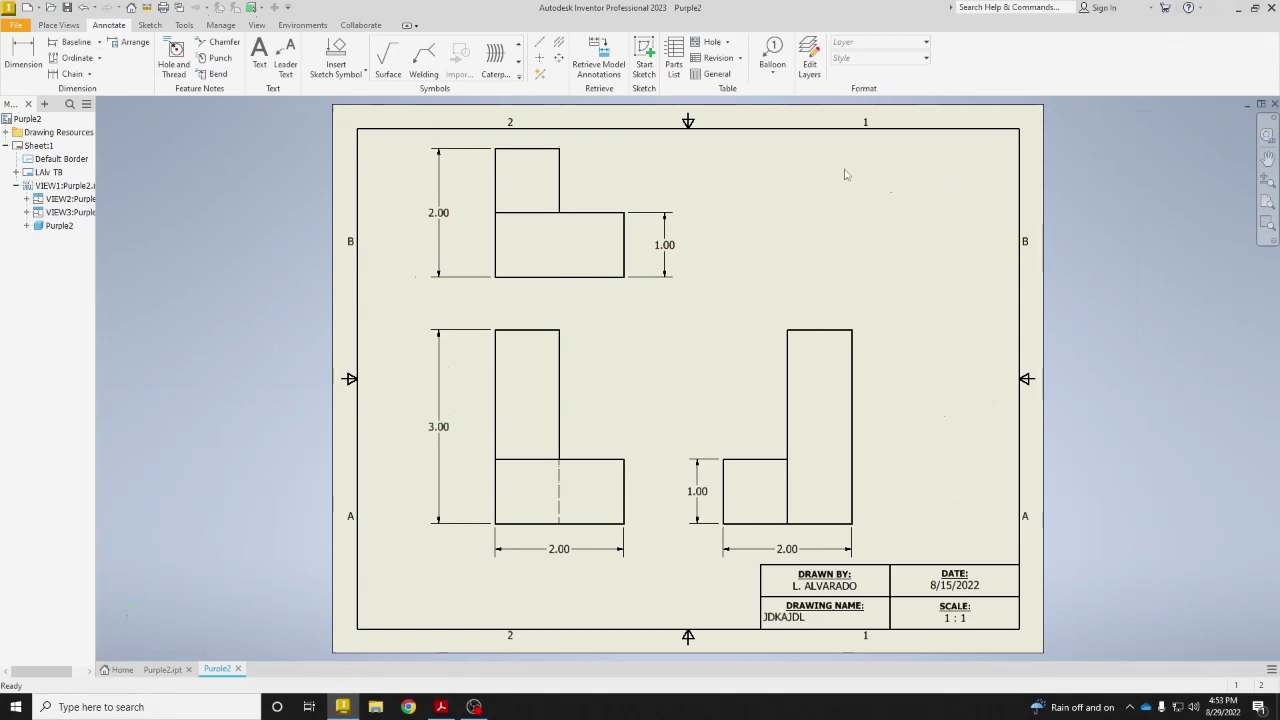
Step: Project an isometric view from the front view and place it in the sheet's upper-right area
left_click(58, 25)
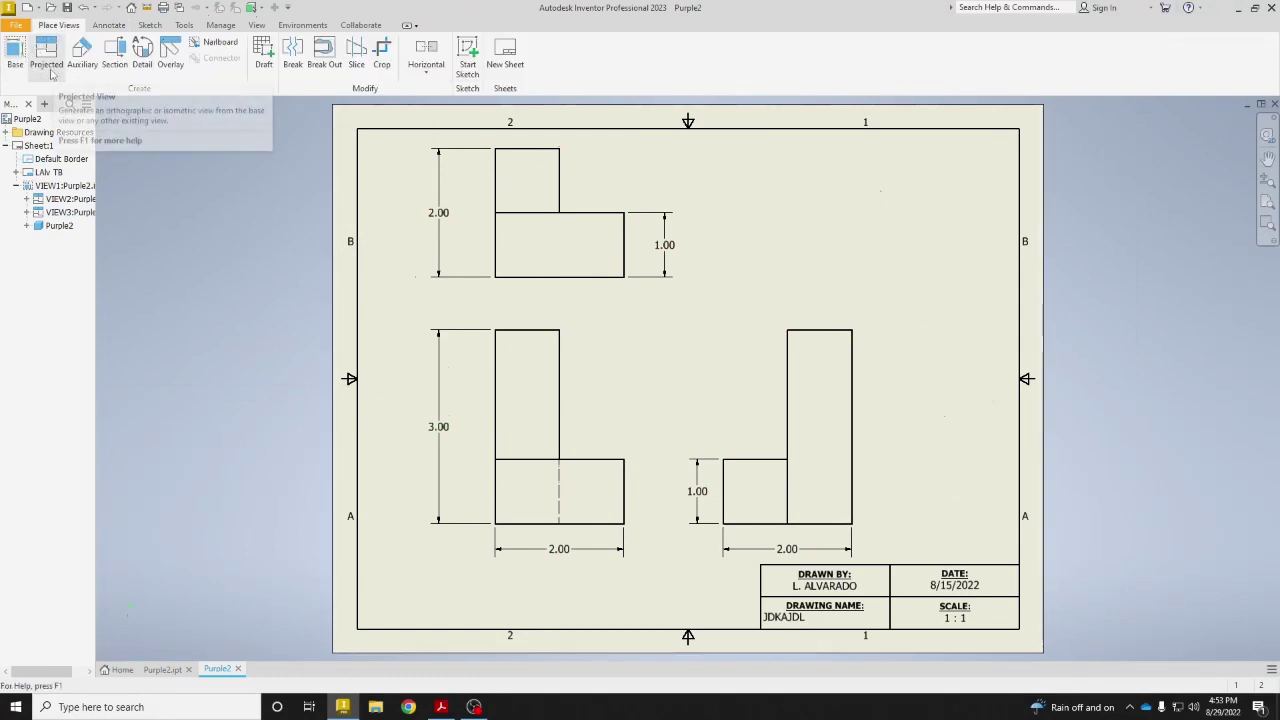
left_click(50, 70)
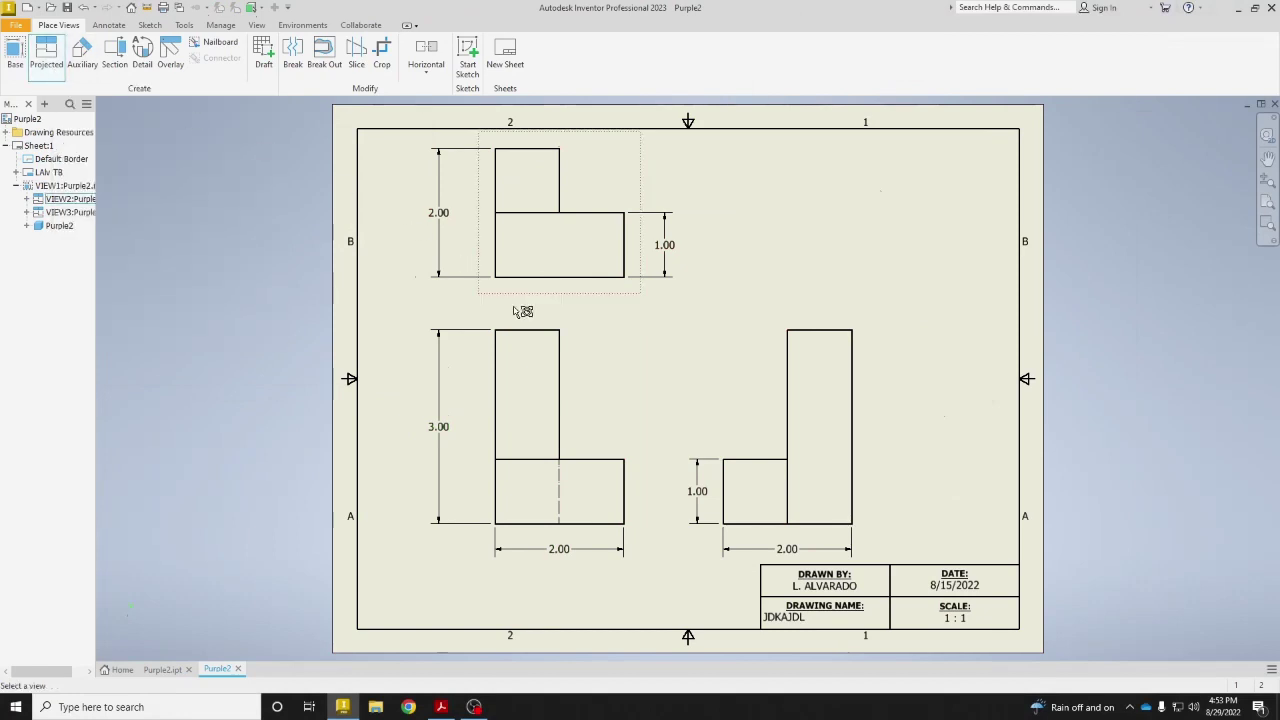
left_click(568, 466)
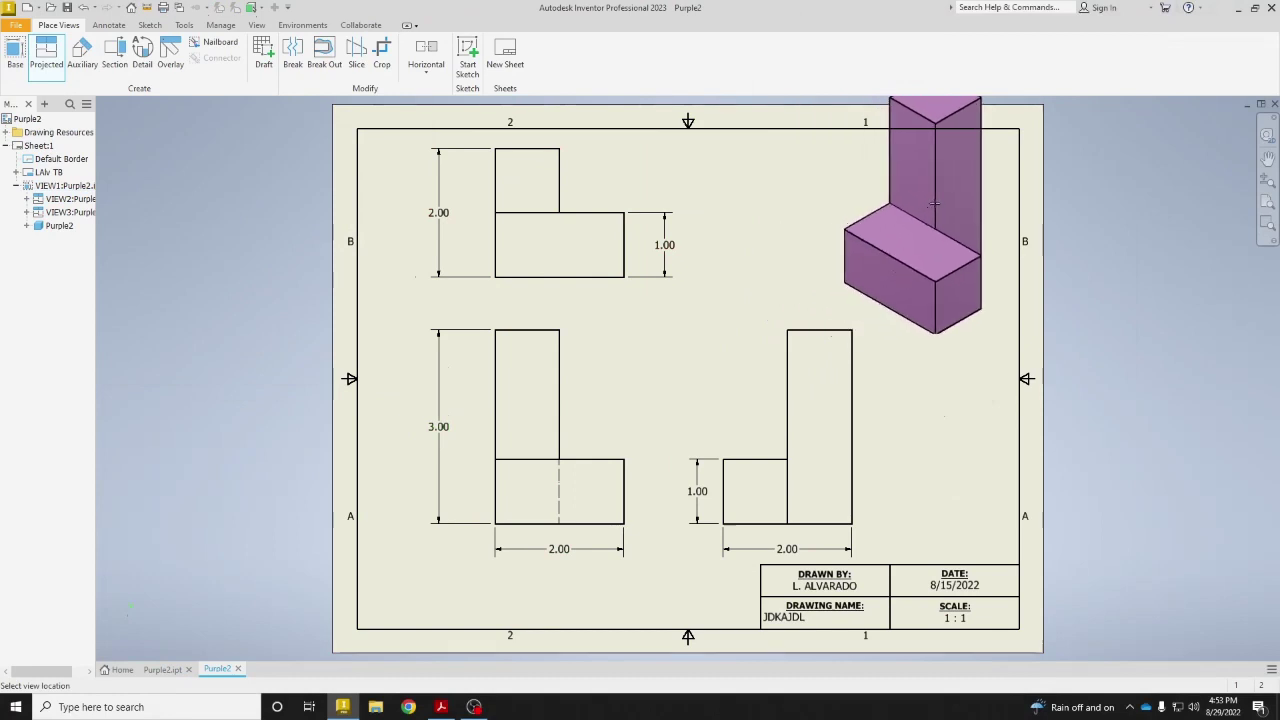
left_click(934, 203)
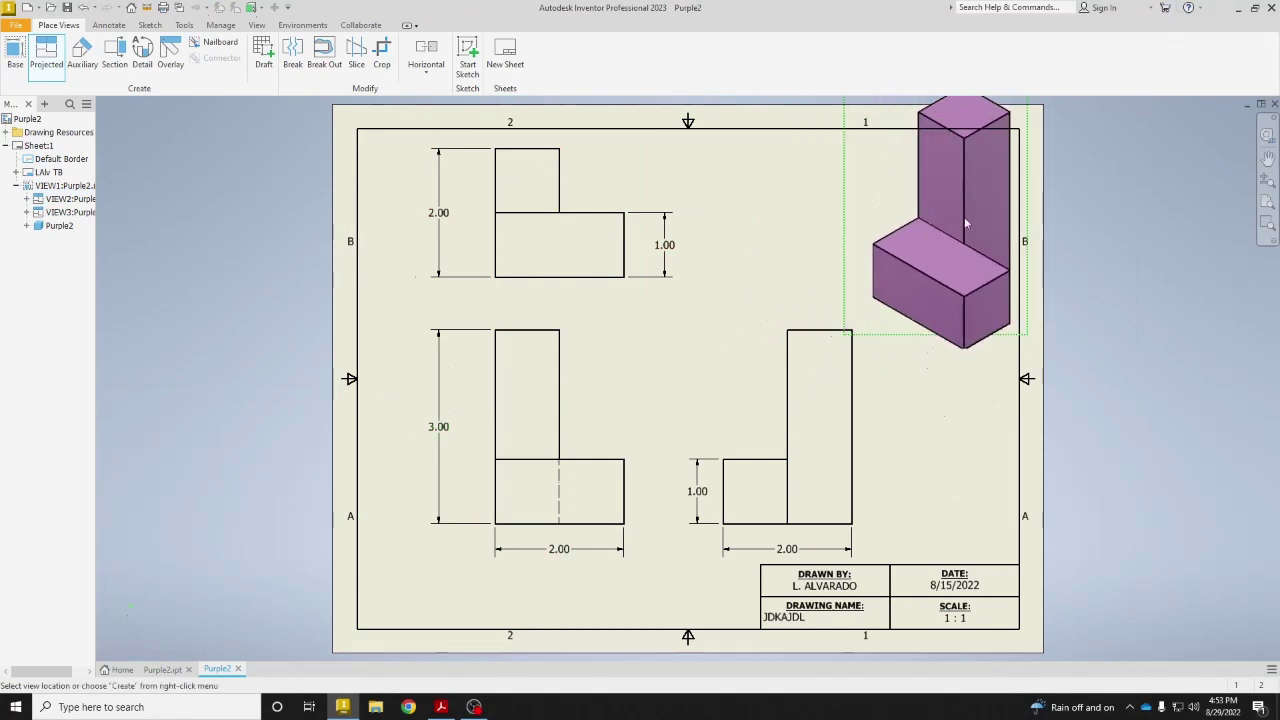
right_click(950, 218)
left_click(1012, 219)
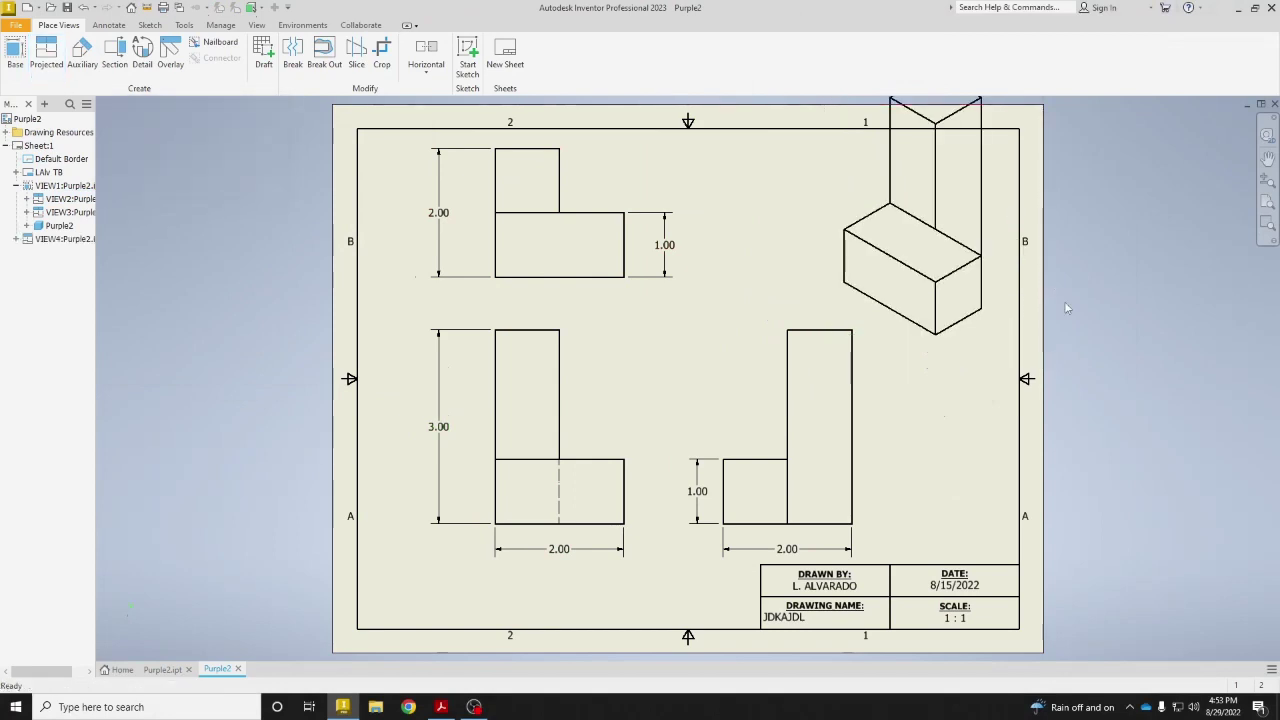
Step: Set the isometric view's scale to 1/2 and its style to Shaded
double_click(983, 354)
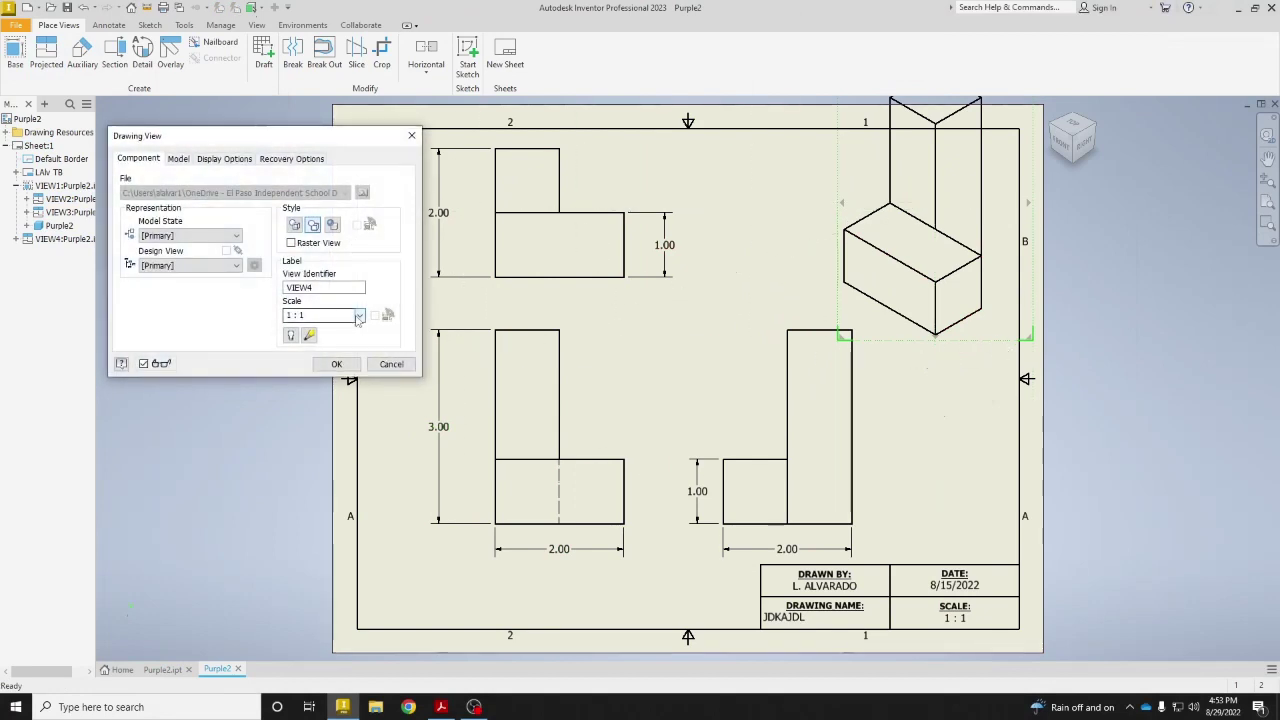
left_click(352, 316)
left_click(350, 338)
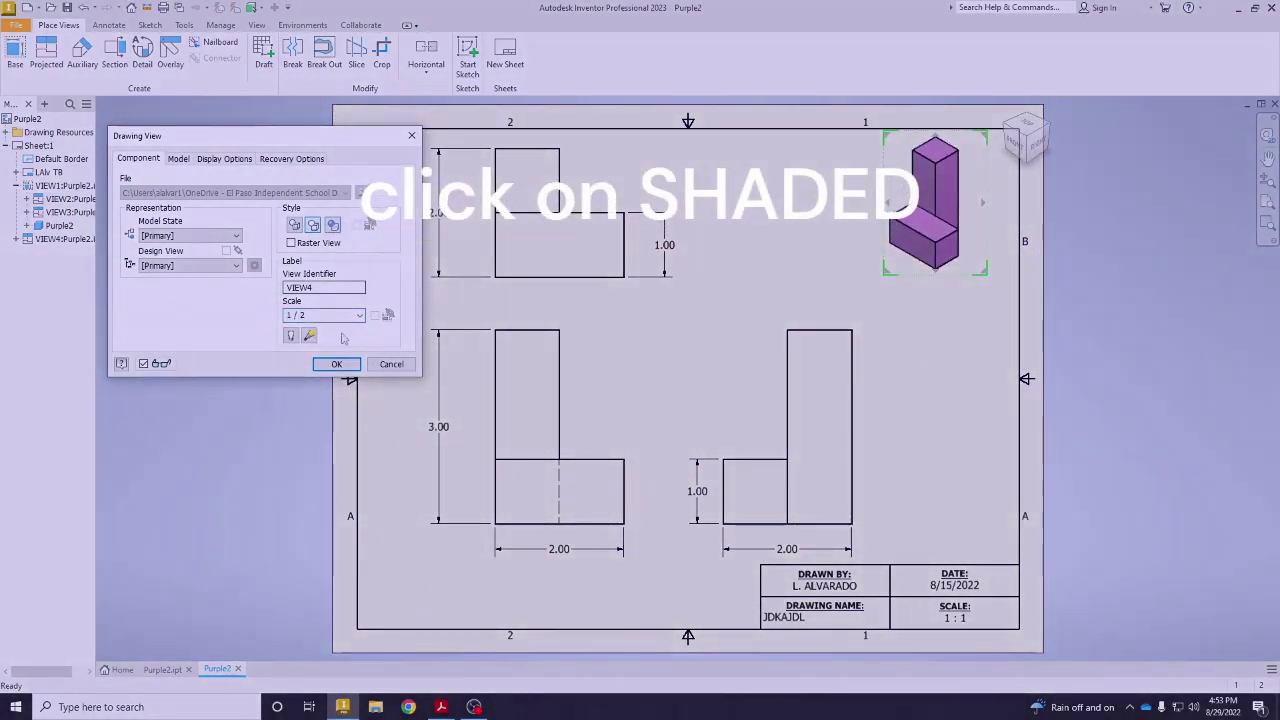
left_click(337, 364)
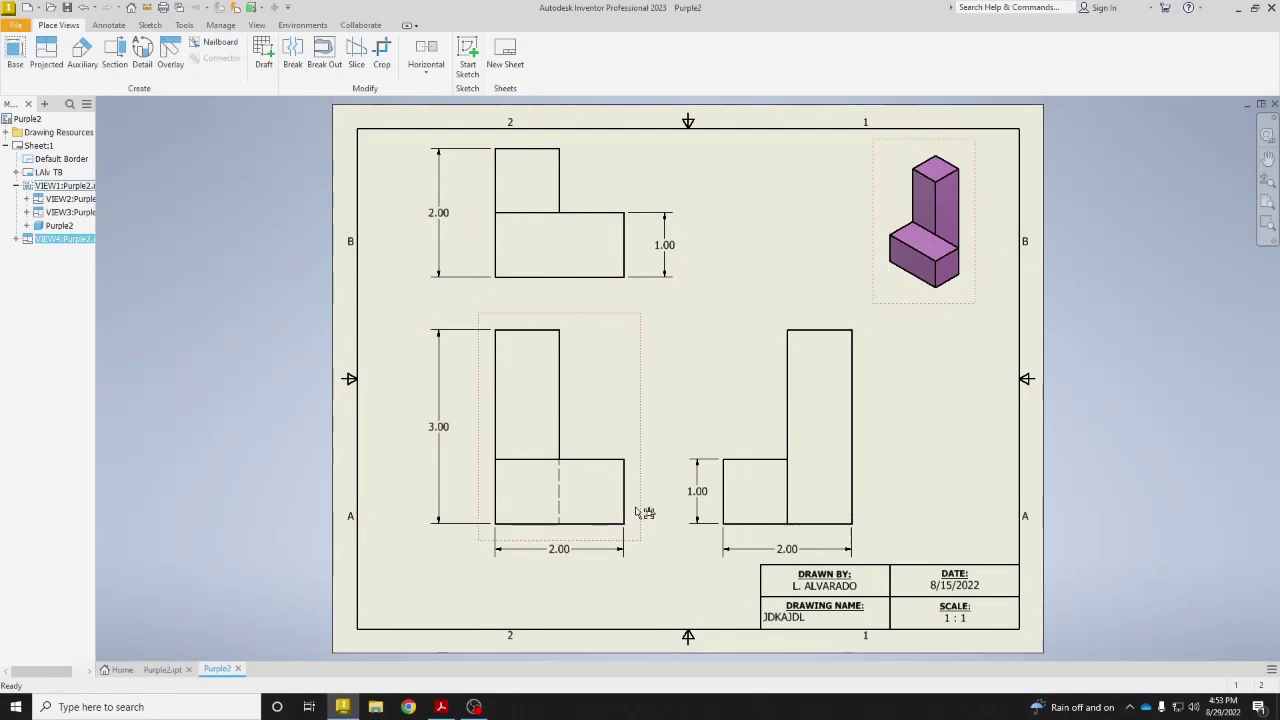
Step: Replace the drawing name text in the title block with Purple and center it horizontally
double_click(783, 617)
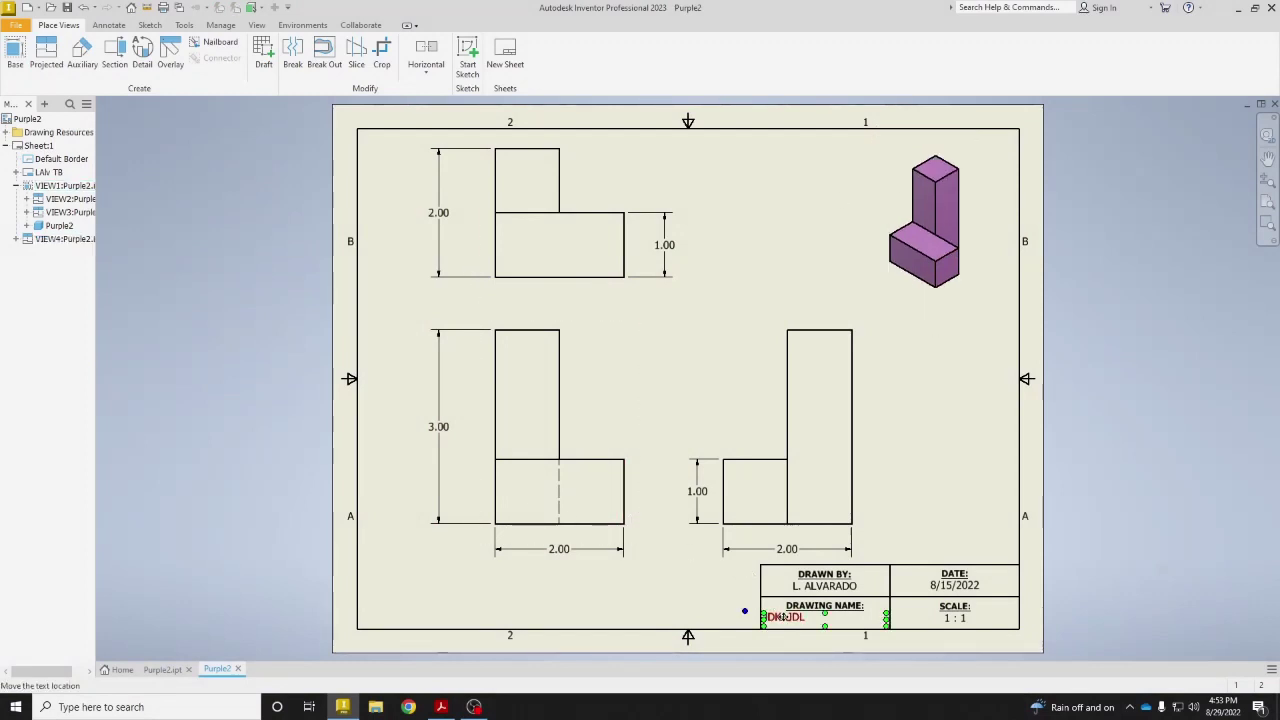
double_click(527, 400)
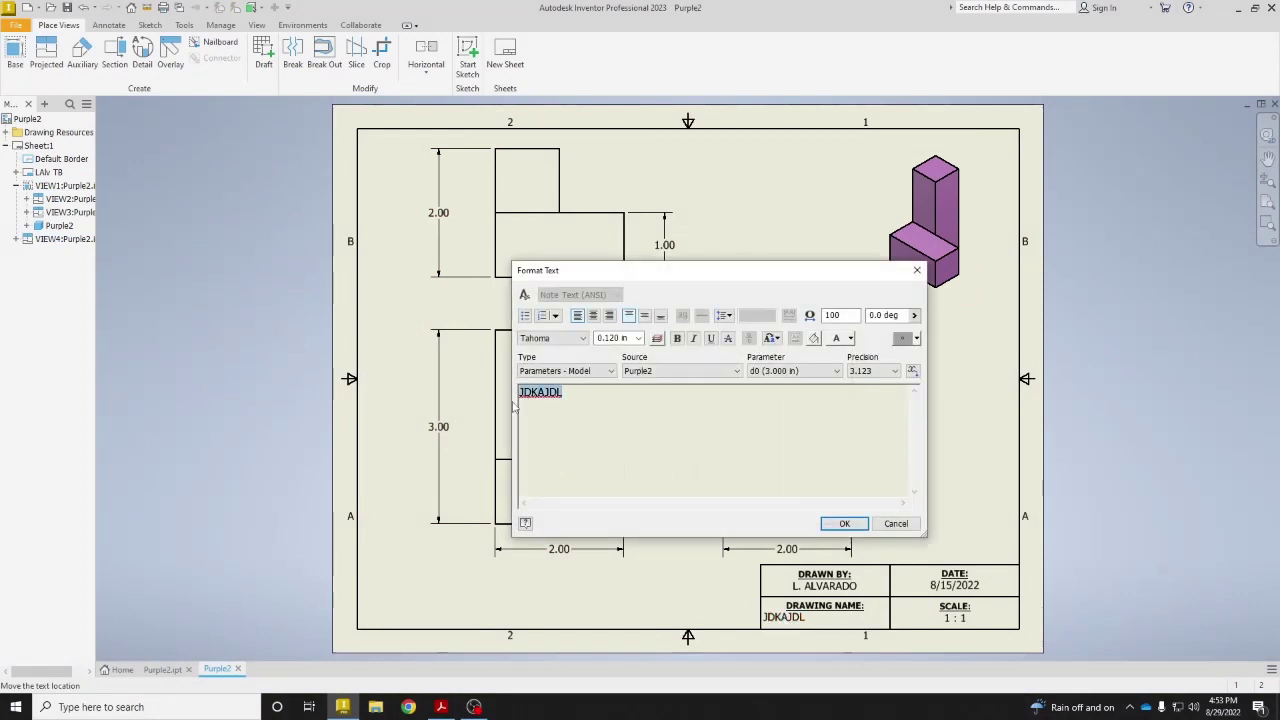
type("Pu")
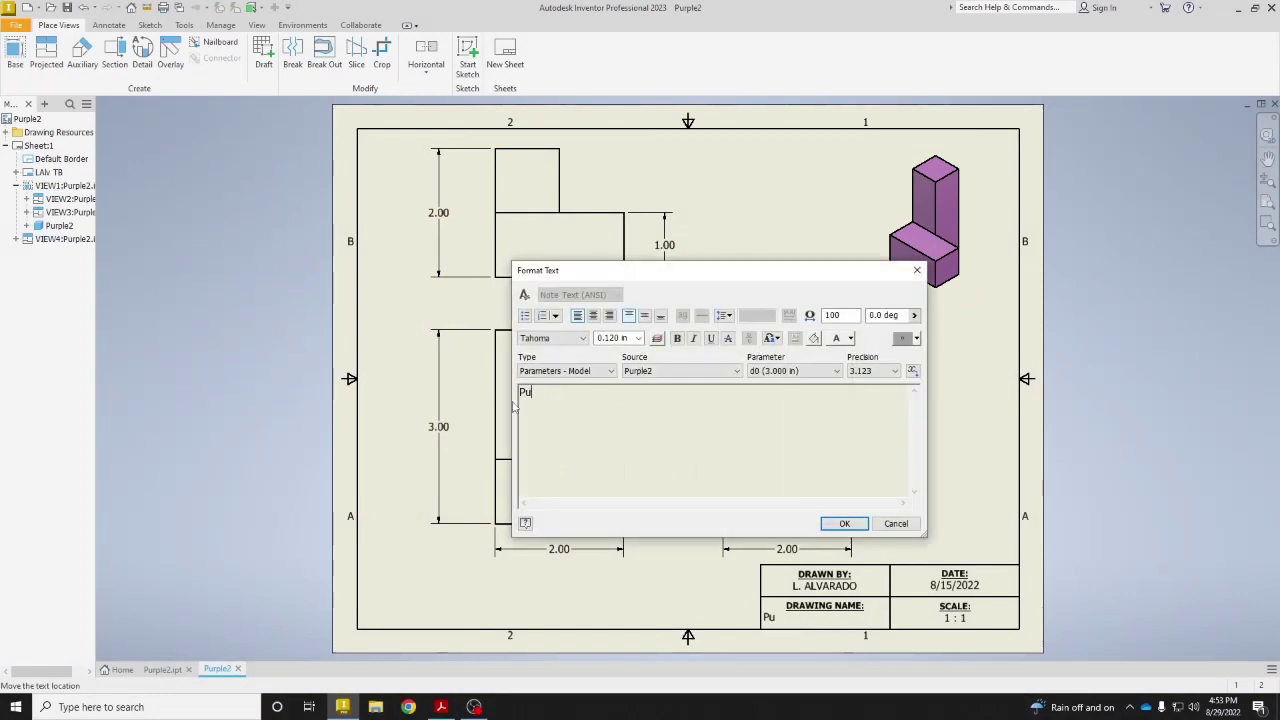
type("rple")
left_click(594, 316)
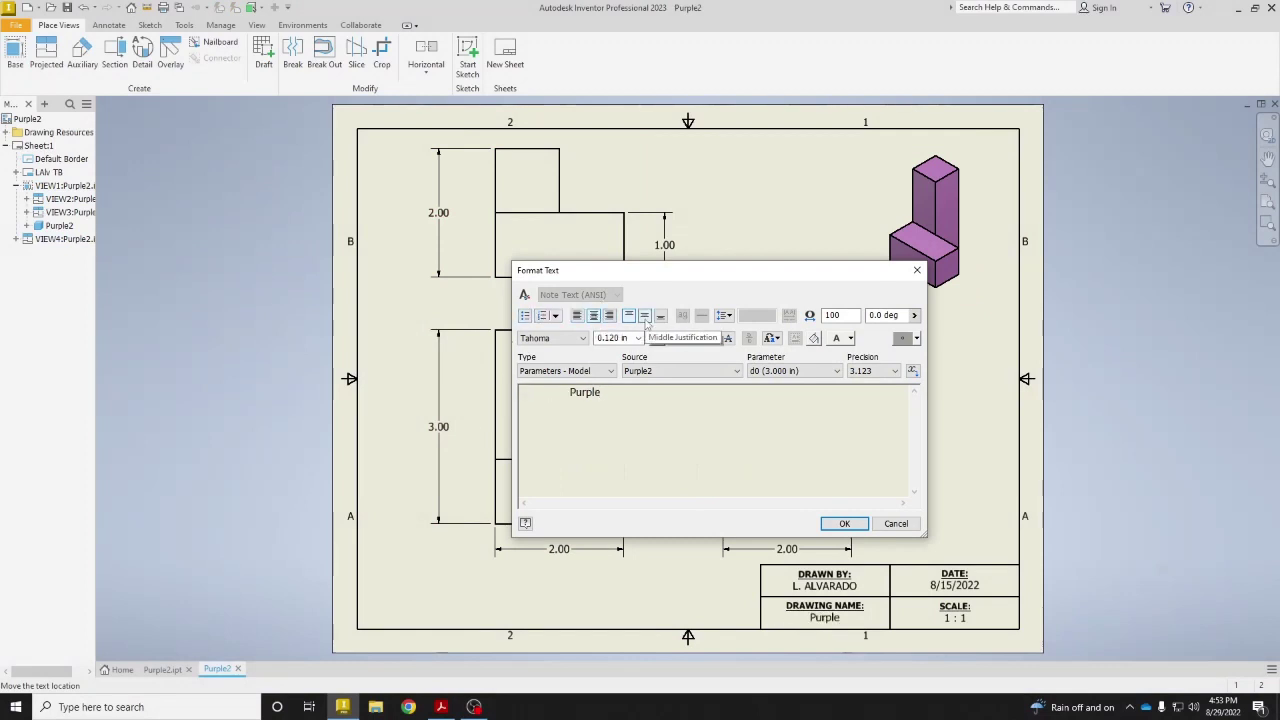
left_click(844, 523)
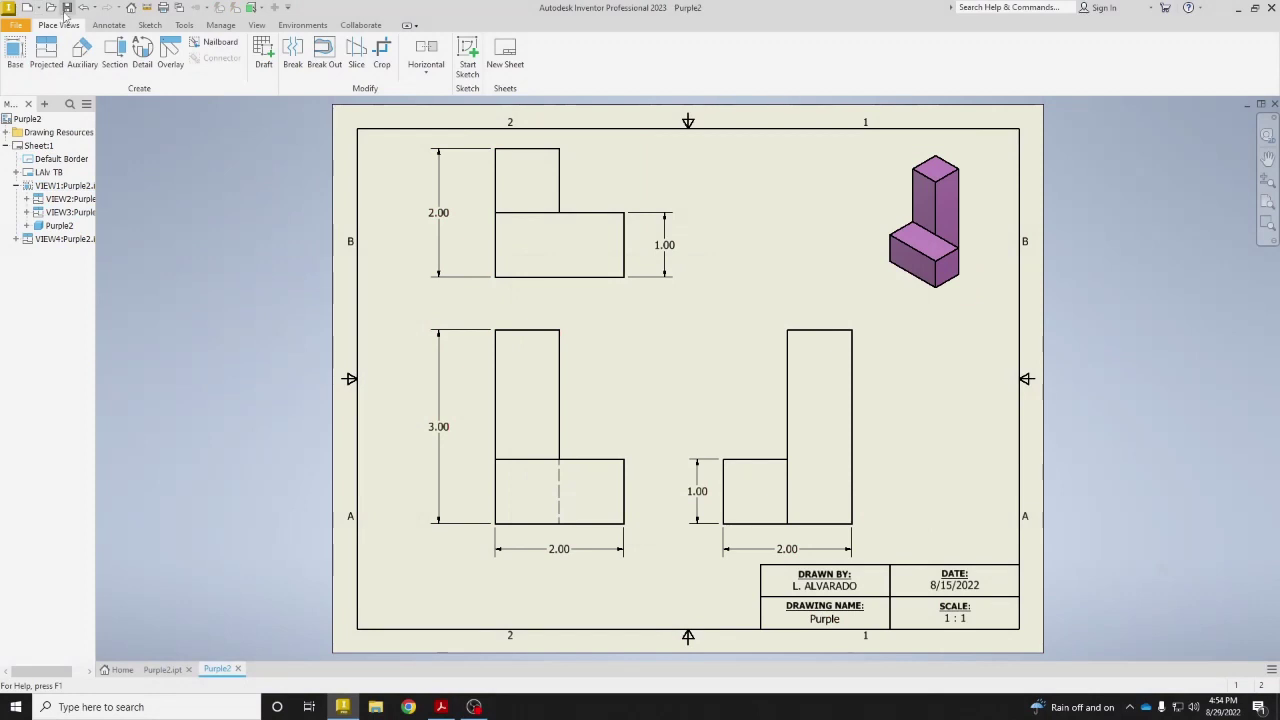
Step: Save the drawing as Purple2.idw in the 22-23 Inventor folder and export it there as a PDF named Purple2
left_click(67, 8)
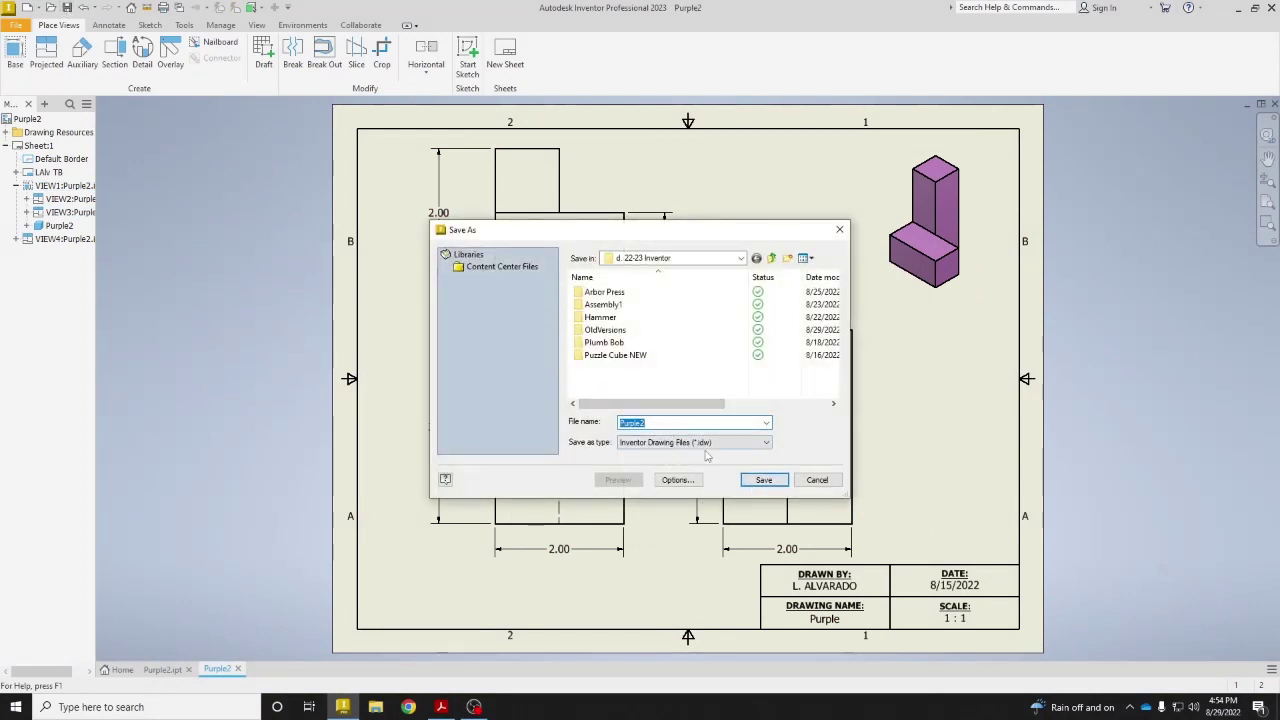
left_click(764, 481)
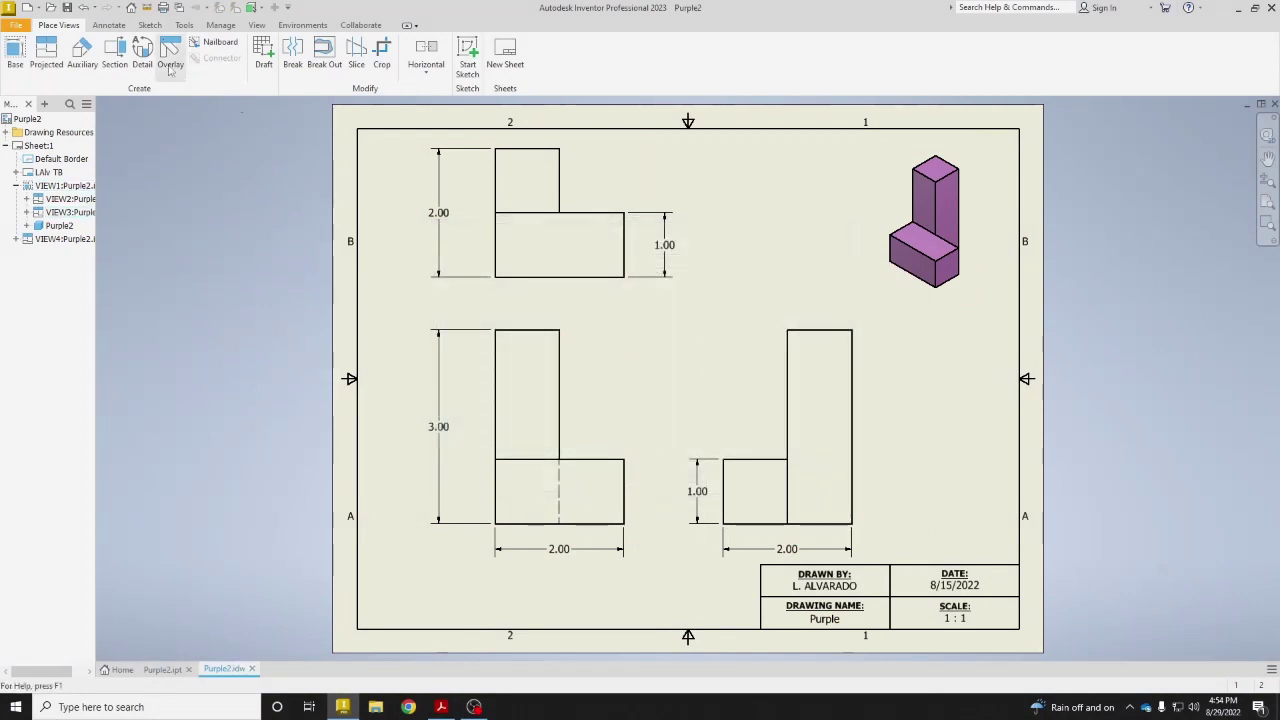
left_click(16, 26)
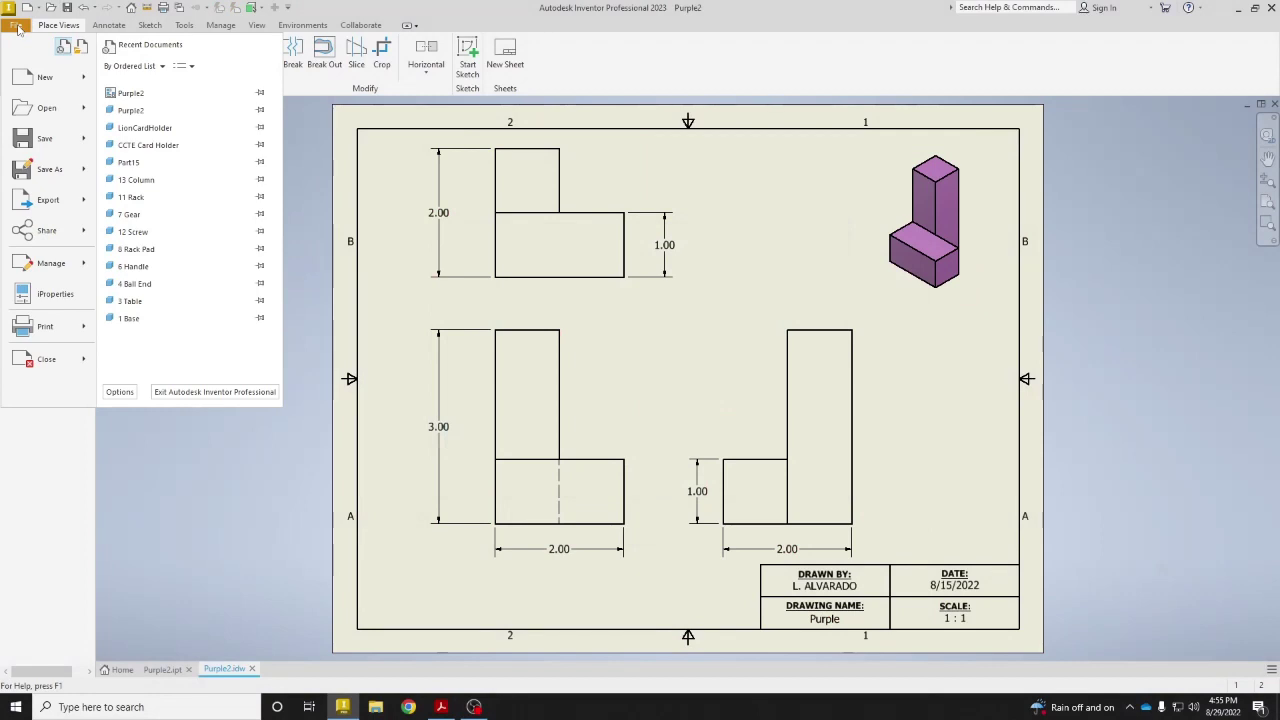
mouse_move(38, 203)
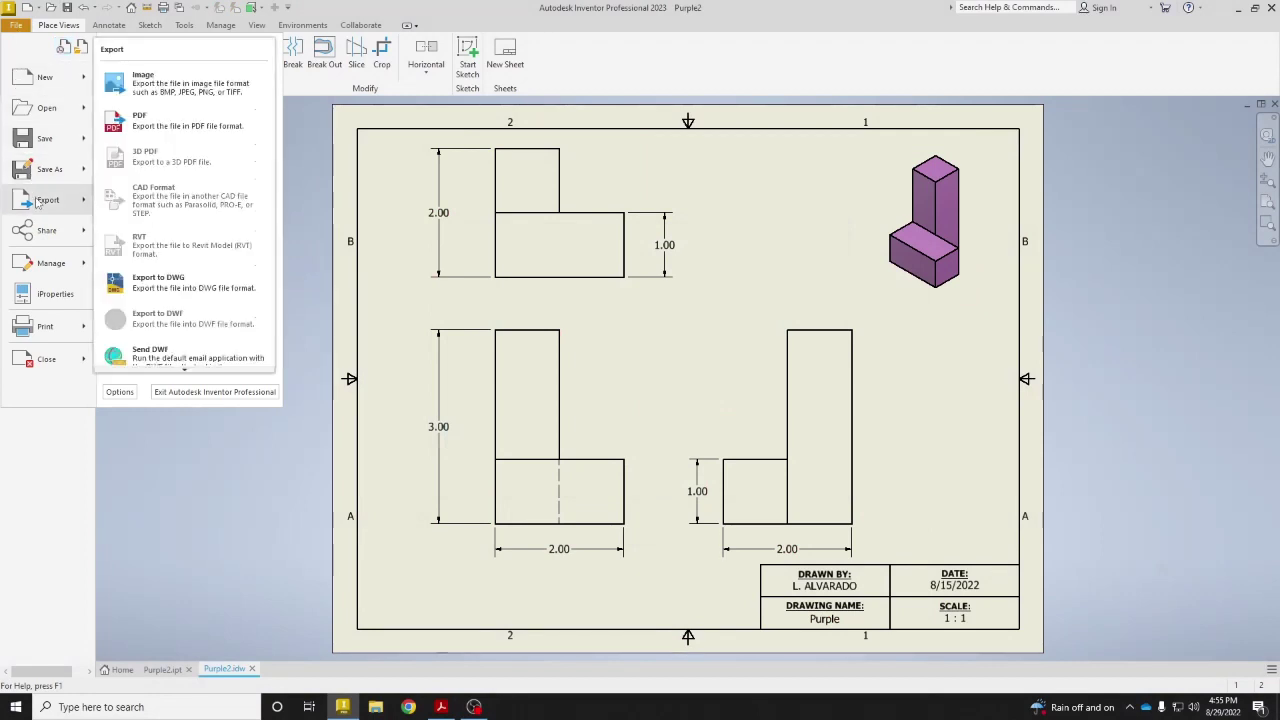
left_click(195, 127)
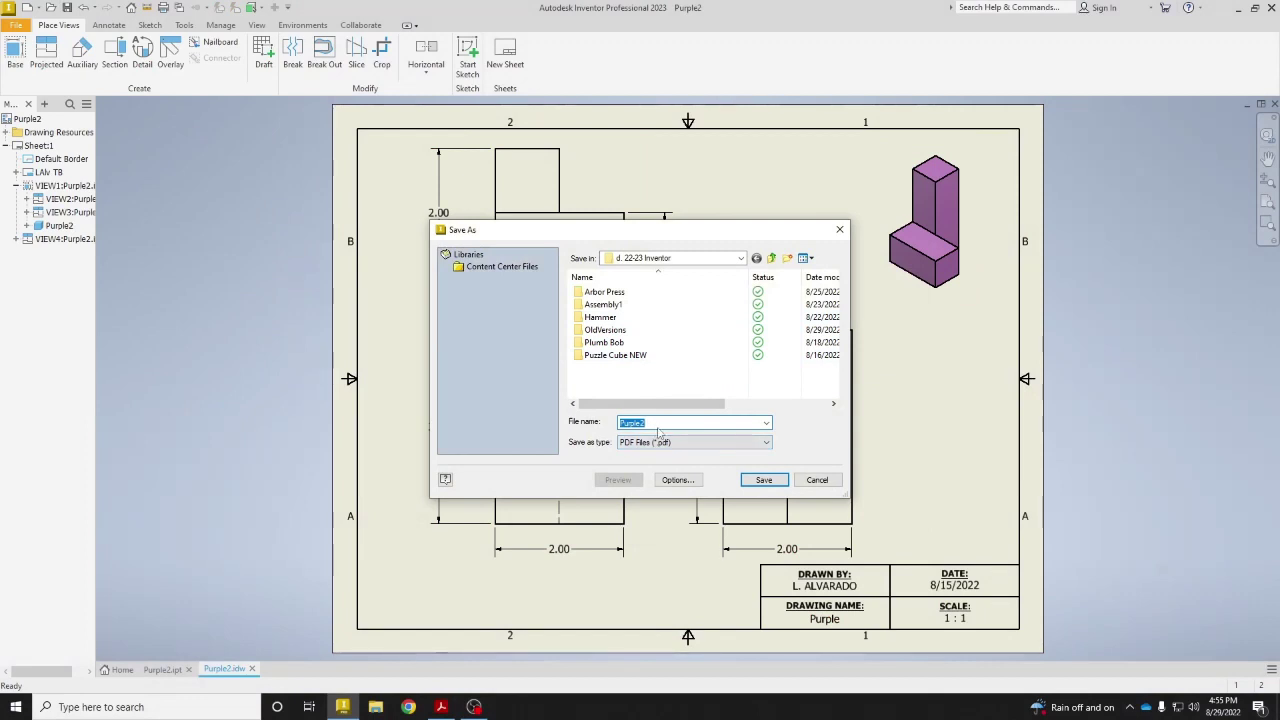
left_click(750, 481)
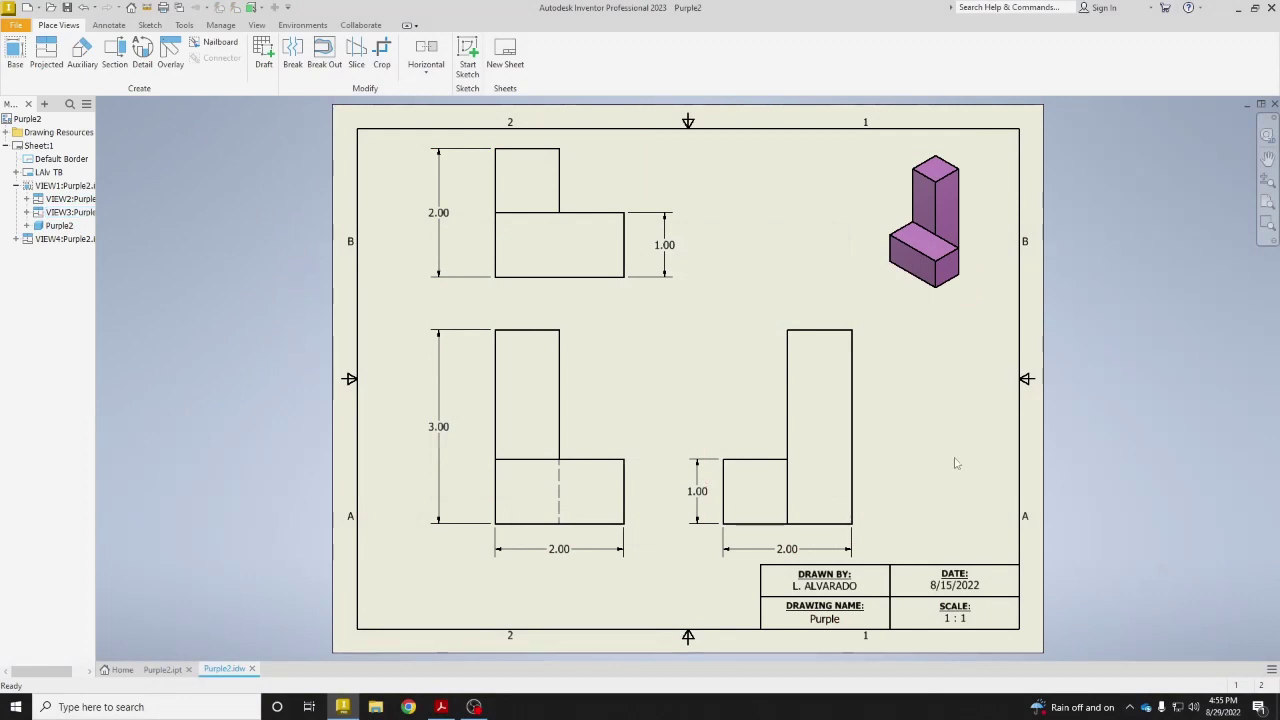